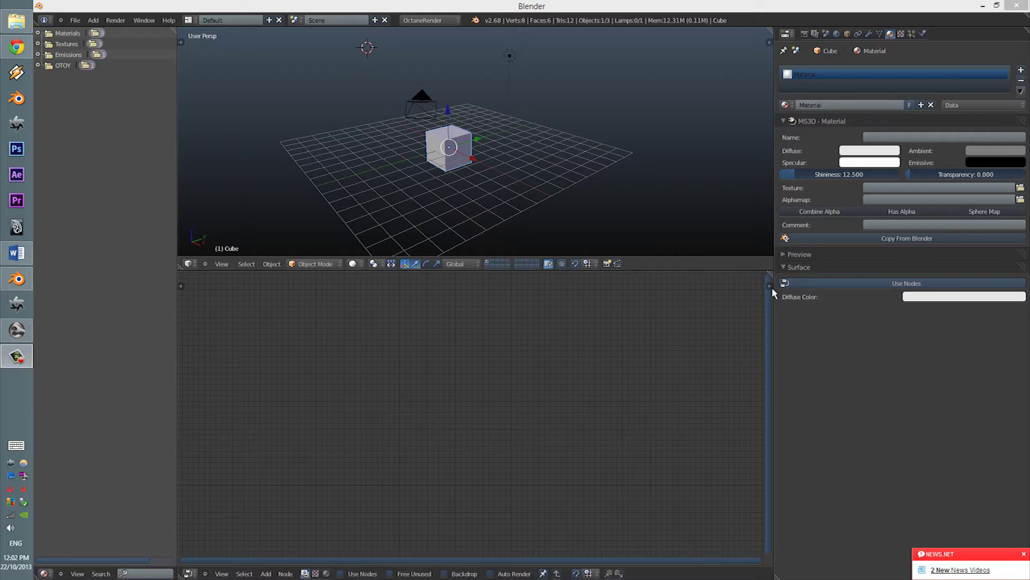
click(403, 138)
key(shift+a)
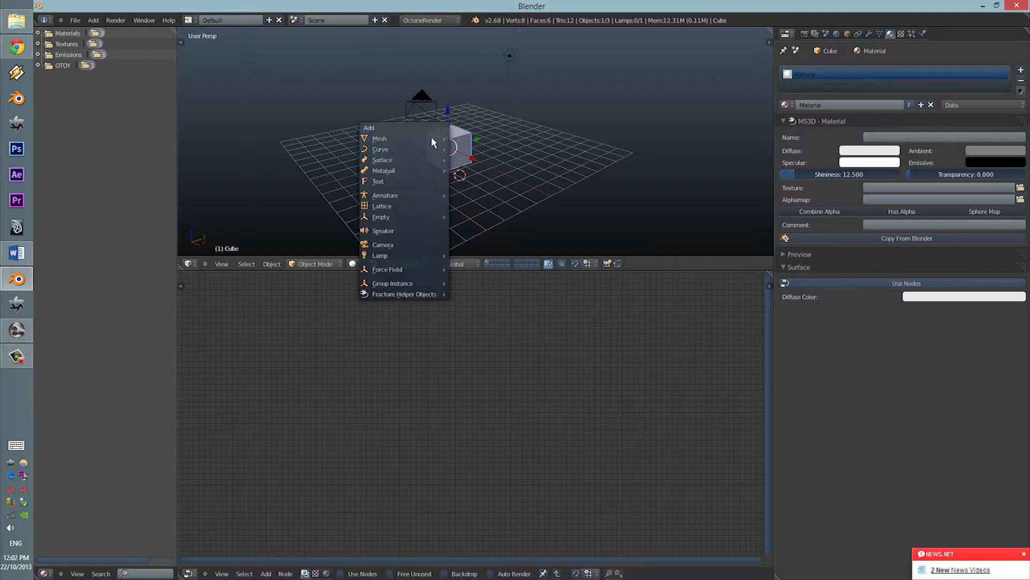
mouse_move(429, 138)
click(465, 148)
key(x)
click(463, 145)
Add a plane mesh at the 3D cursor and scale it by a factor of 50.
key(shift+a)
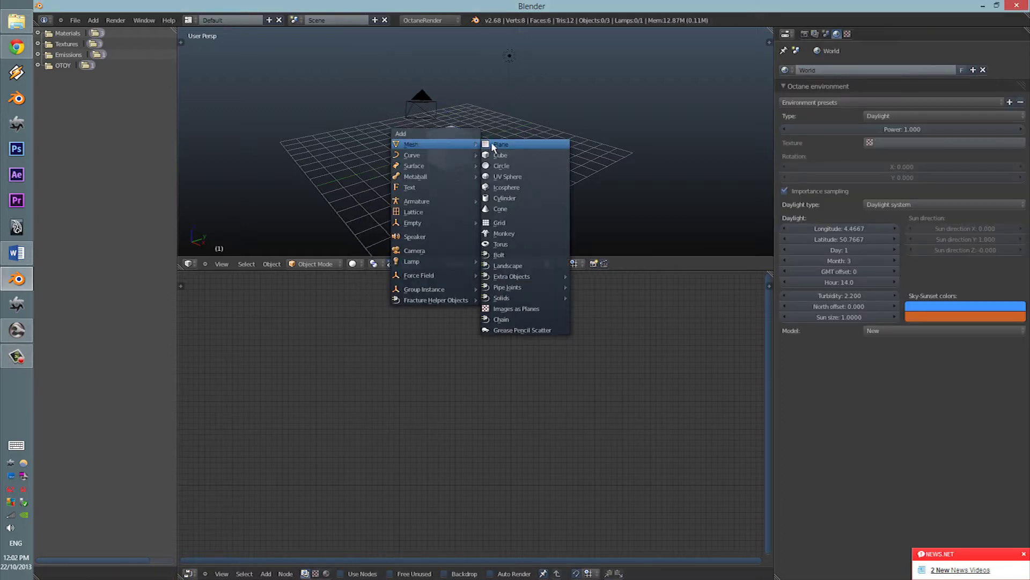
click(492, 145)
text(s50)
key(Return)
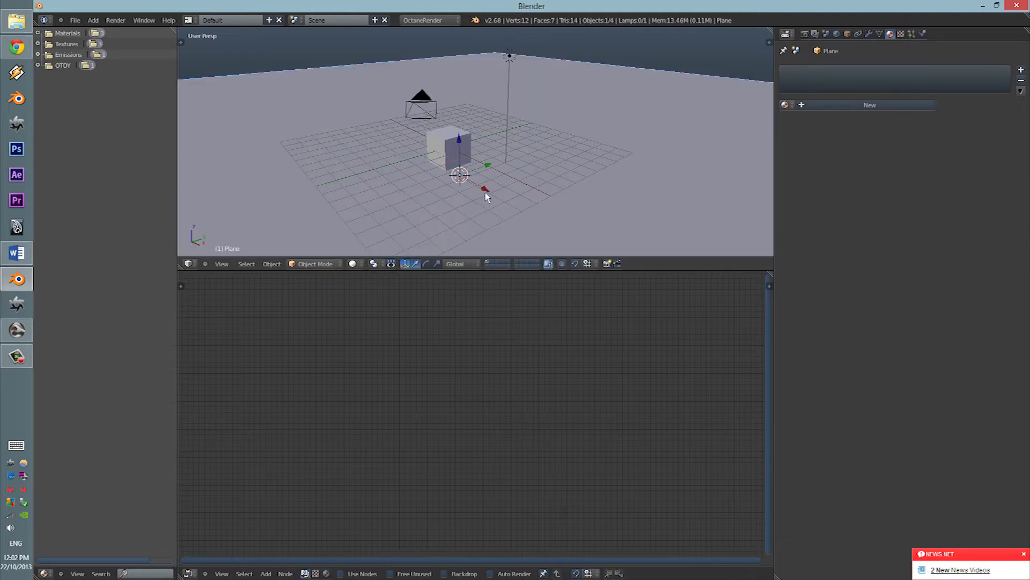
Shift the plane slightly back along the X axis and give it a new material.
drag(485, 191, 458, 176)
click(460, 180)
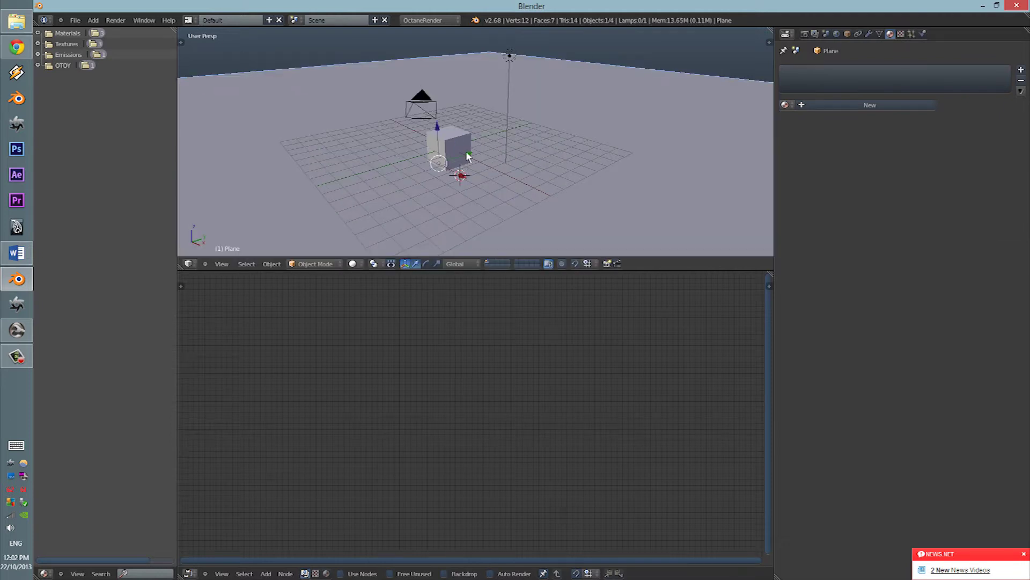
click(839, 105)
scroll(475, 136, down, 1)
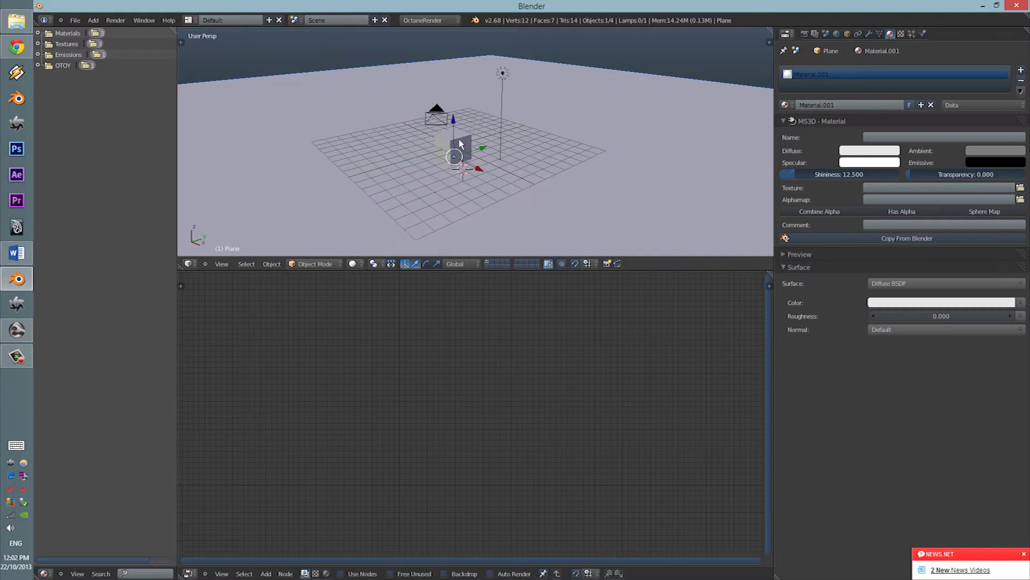
Delete the default cube from the scene.
shift+middle_drag(479, 136, 503, 138)
right_click(471, 134)
key(x)
click(471, 136)
Add a UV sphere mesh at the 3D cursor.
key(shift+a)
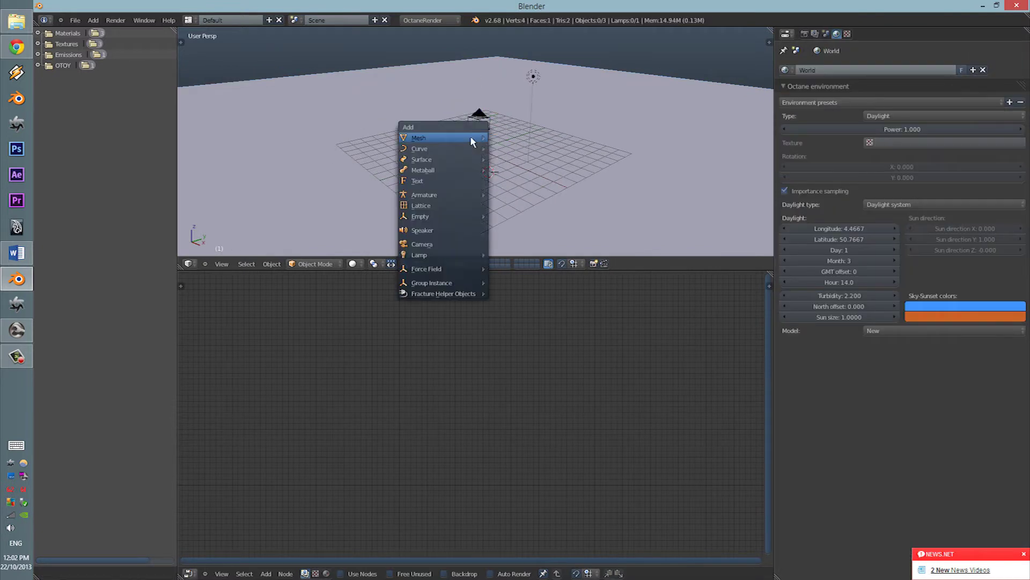
mouse_move(471, 138)
click(515, 170)
scroll(494, 134, up, 2)
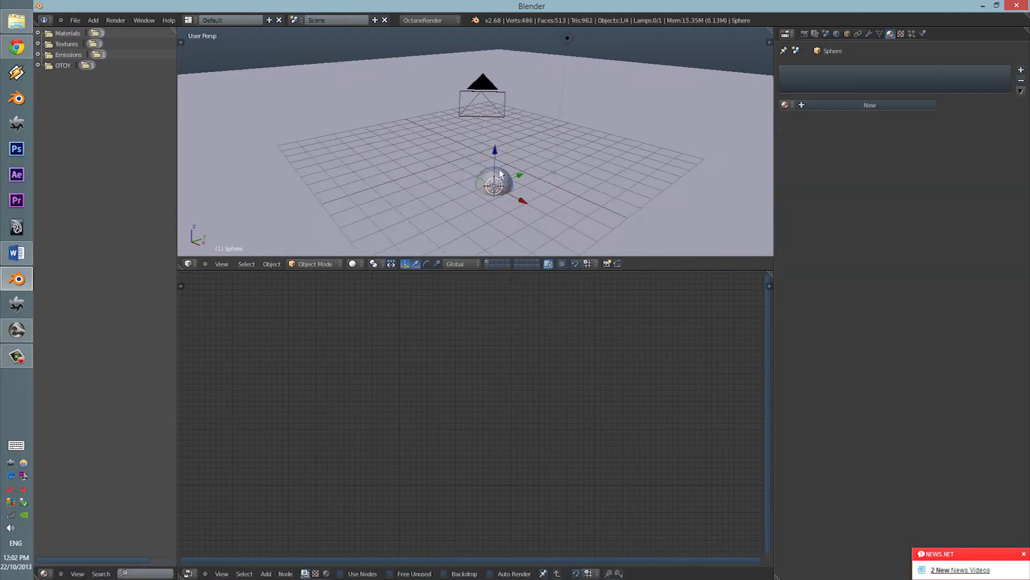
Raise the sphere along the Z axis above the plane and scale it up freehand.
key(g)
key(z)
drag(493, 127, 494, 123)
key(s)
click(557, 132)
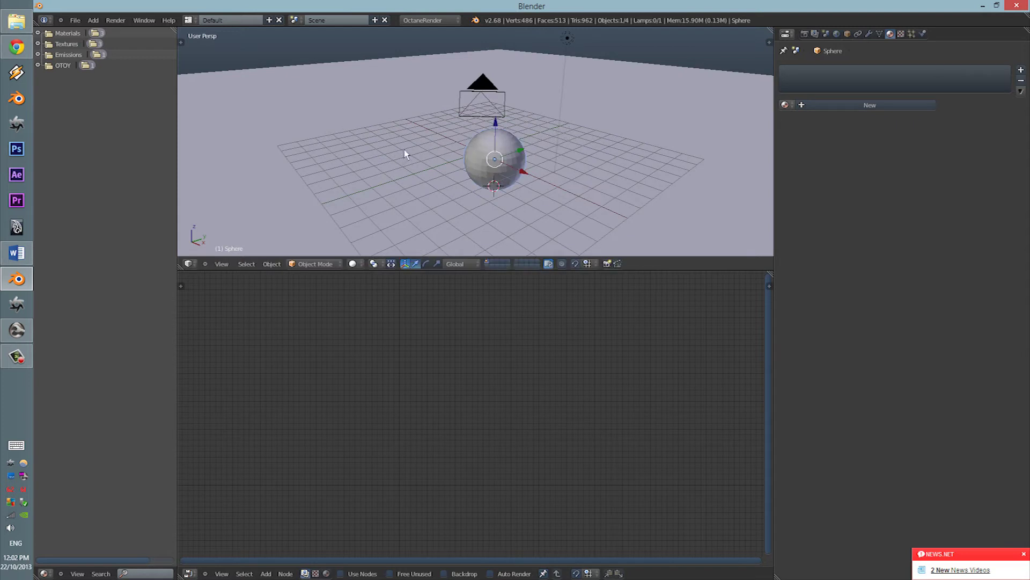
Set the sphere's shading to smooth.
key(t)
click(203, 166)
key(t)
Add a Subdivision Surface modifier to the sphere with a view subdivision level of 2.
click(879, 34)
click(870, 34)
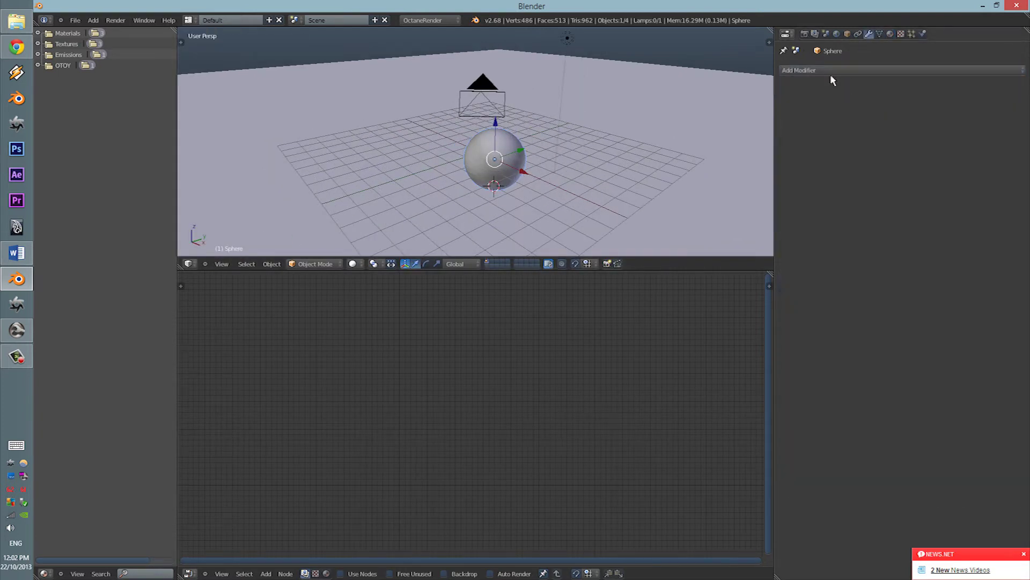
click(830, 74)
click(788, 244)
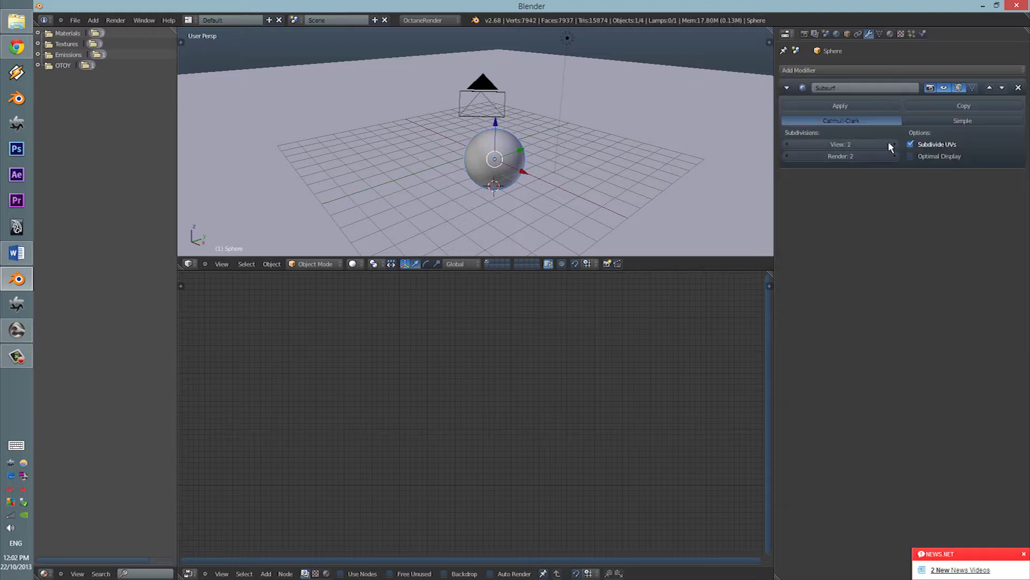
Try a second Subdivision Surface modifier on the sphere in wireframe display and remove it.
click(858, 74)
click(477, 79)
key(z)
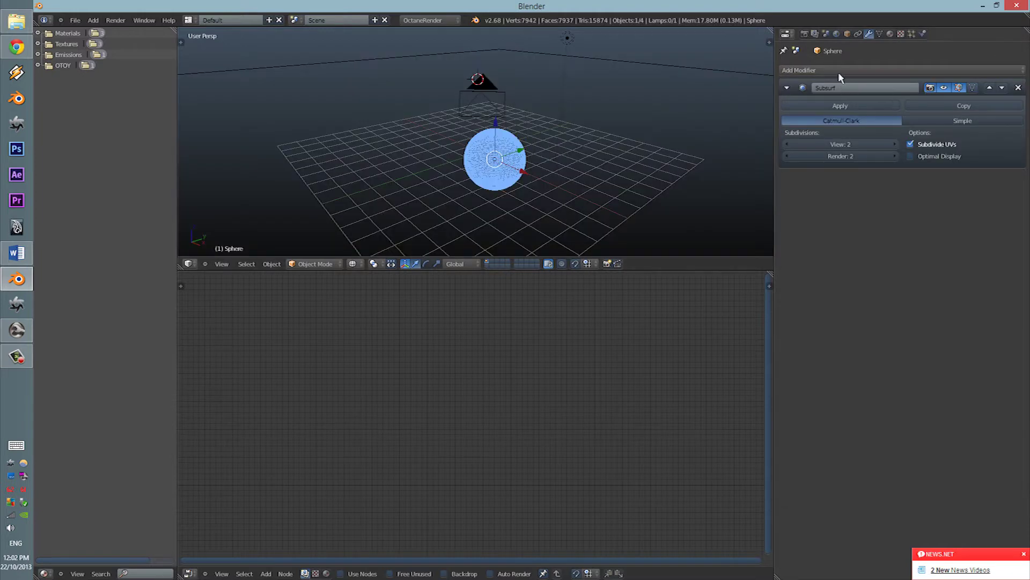
click(840, 73)
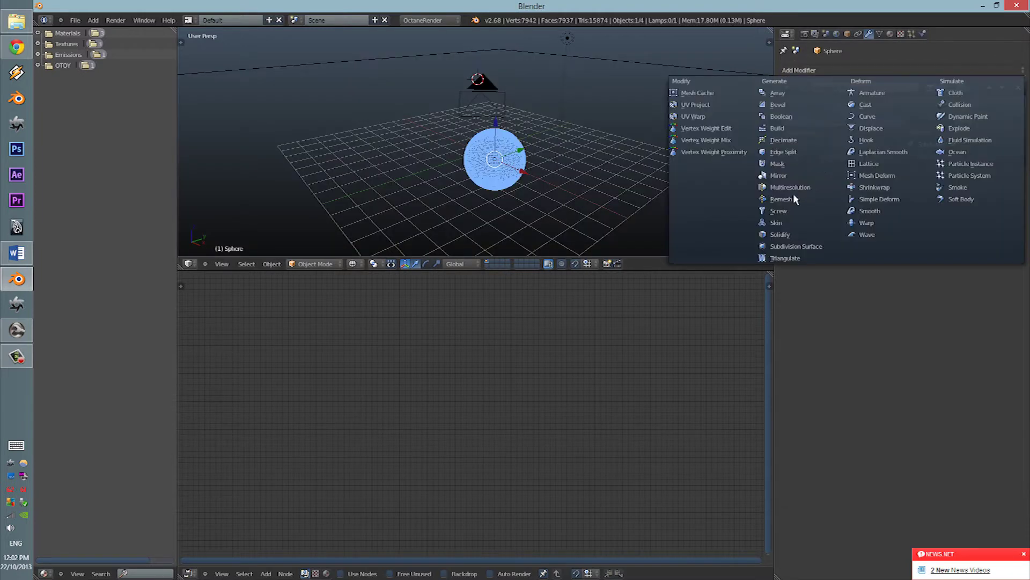
click(794, 247)
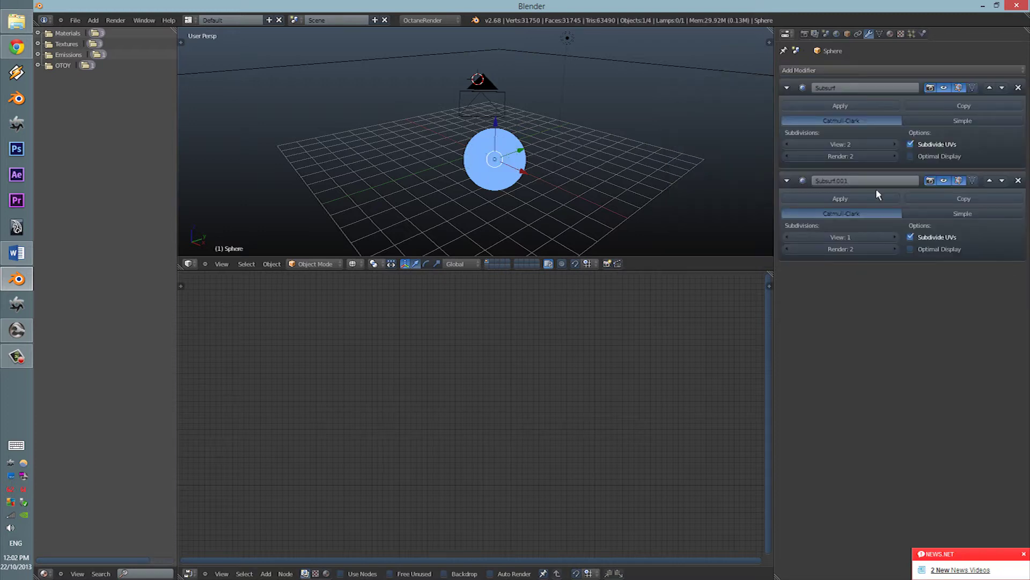
click(1018, 181)
Add a Solidify modifier to the sphere with a thickness of 0.3617 and return to solid display.
click(904, 71)
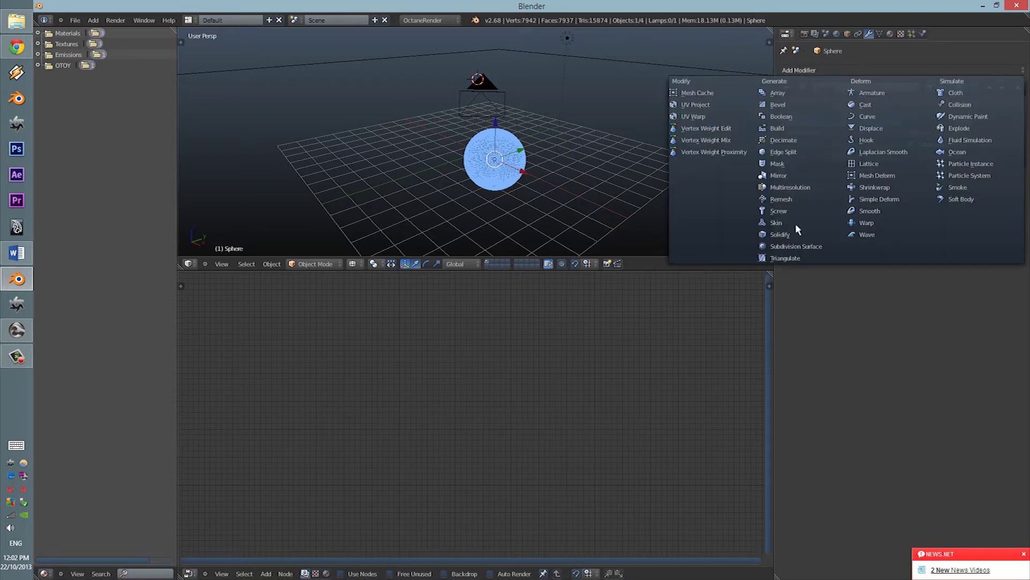
click(783, 234)
drag(846, 214, 892, 209)
key(z)
Scale the sphere up slightly and raise it along the Z axis.
scroll(596, 155, up, 2)
key(s)
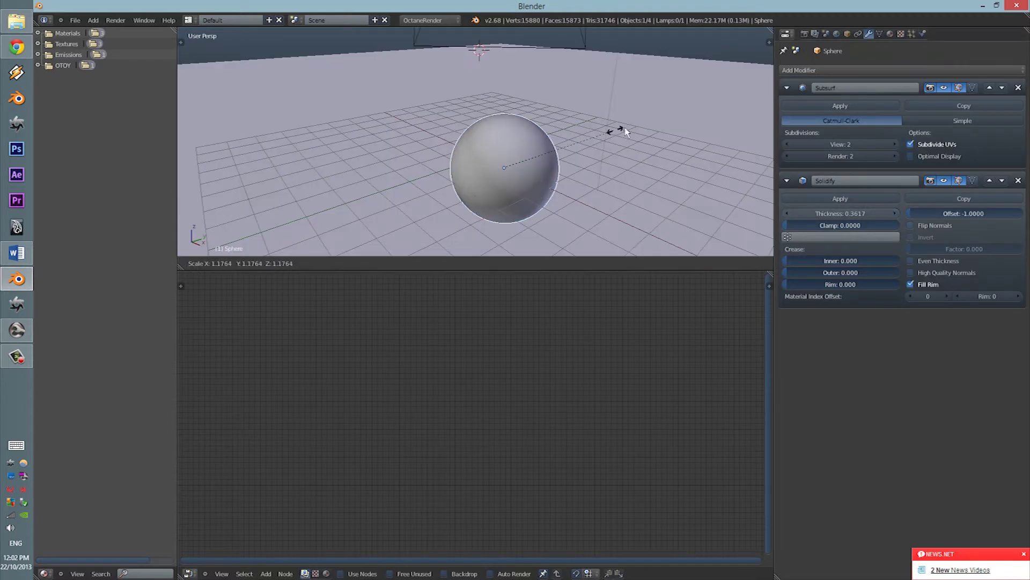
click(638, 126)
drag(505, 133, 504, 119)
Reposition the sphere along the Y axis near the camera side of the grid, adjusting its height above the plane.
drag(533, 165, 466, 144)
drag(455, 103, 454, 113)
scroll(472, 129, down, 2)
middle_drag(483, 135, 441, 154)
scroll(441, 154, down, 2)
drag(505, 142, 415, 146)
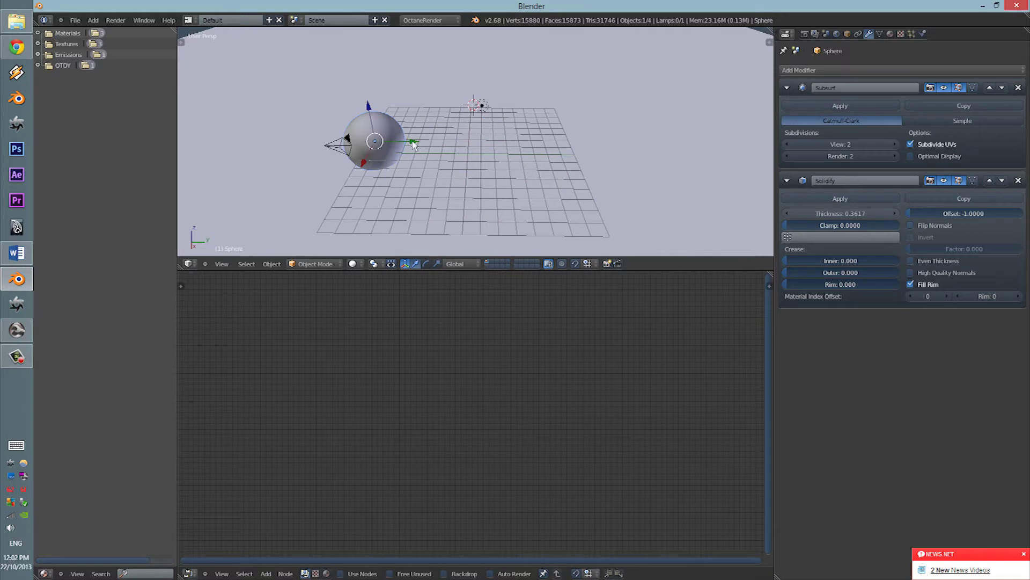
Duplicate the sphere twice to form a row of three along the Y axis, spaced about 6.2 units apart.
key(shift+d)
click(492, 146)
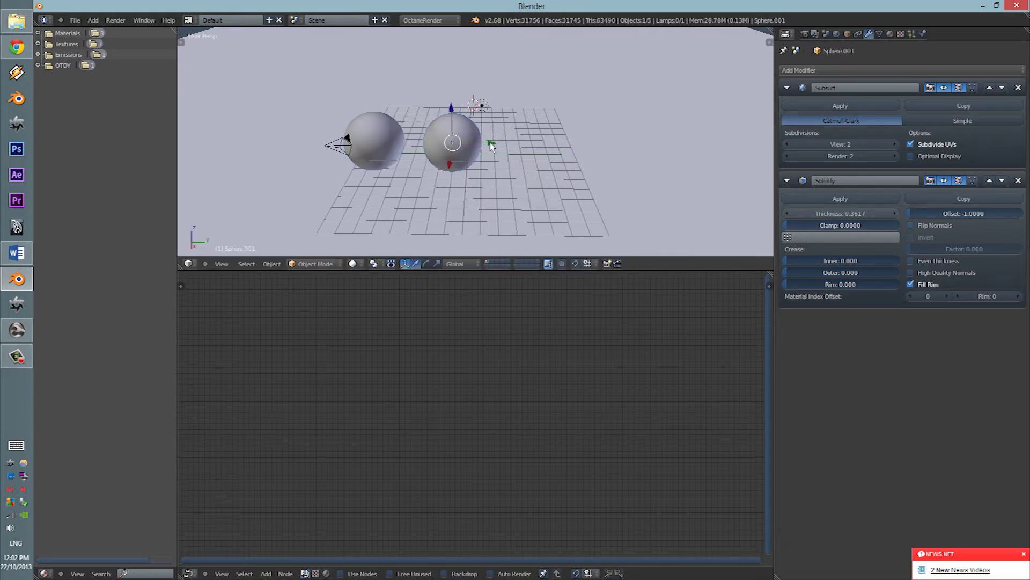
key(shift+d)
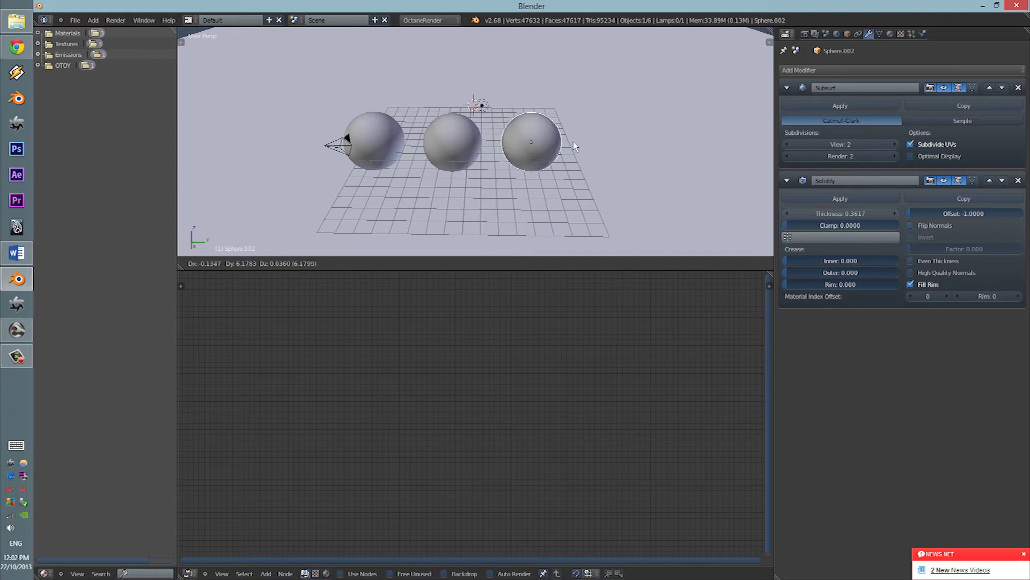
click(580, 146)
Switch the 3D viewport to rendered shading, with all three spheres in view.
middle_drag(581, 146, 424, 218)
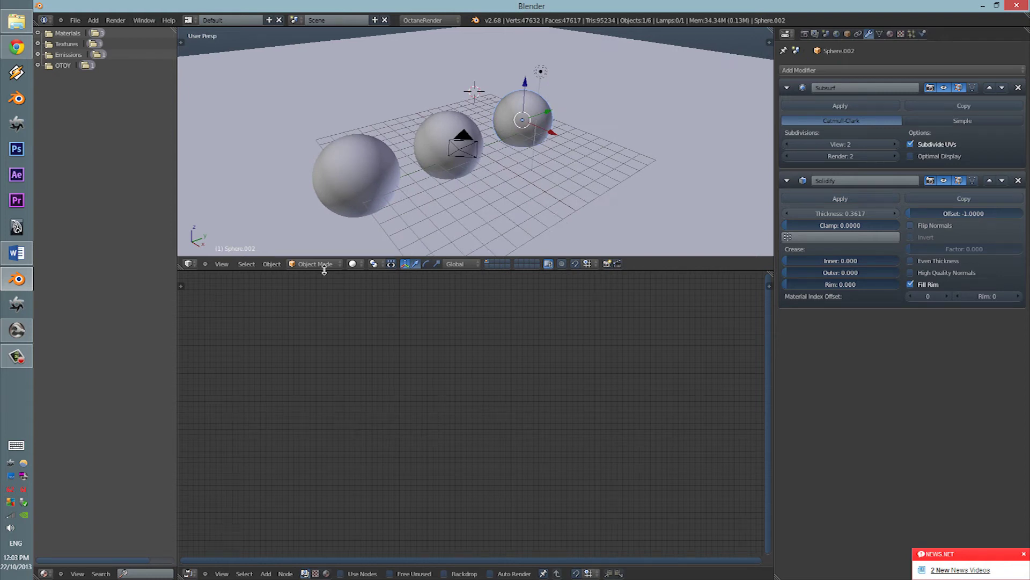
click(352, 263)
click(355, 194)
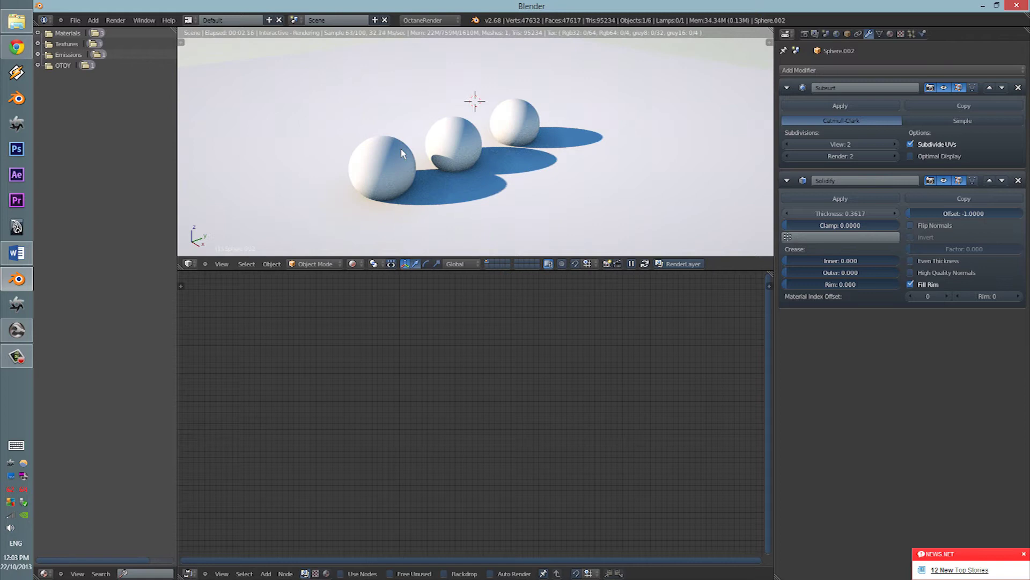
mouse_move(402, 150)
middle_down()
mouse_move(448, 165)
mouse_move(420, 153)
mouse_move(468, 154)
mouse_move(392, 165)
middle_up()
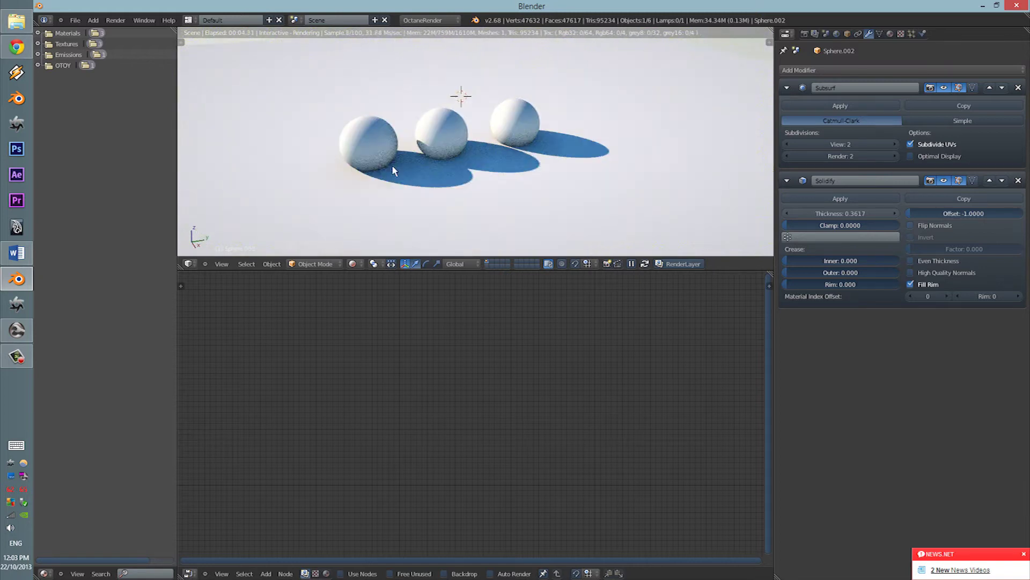
Enlarge the 3D viewport, then create a new material on the original sphere at the near end of the row, named "diffuse glossy".
right_click(367, 137)
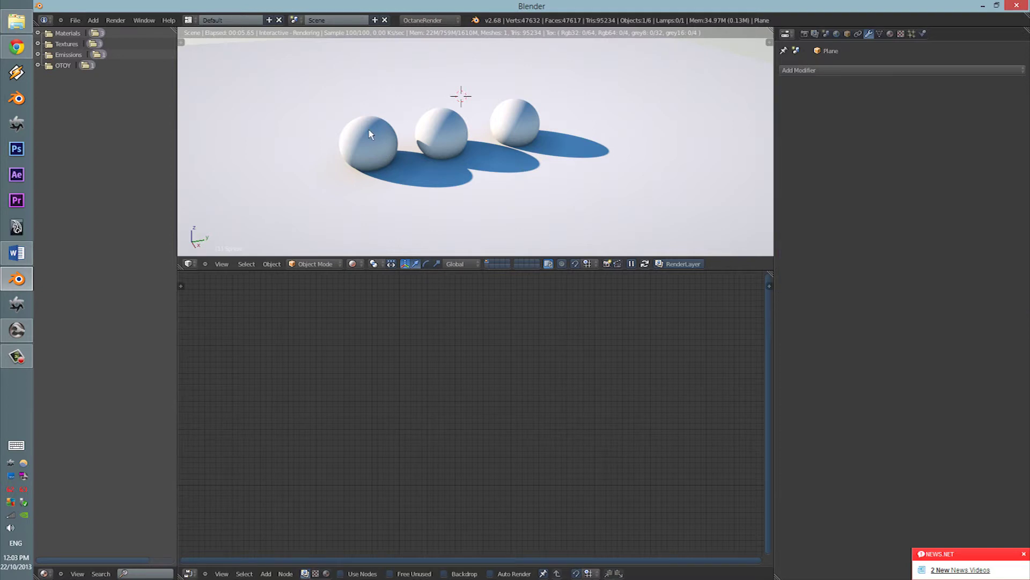
click(890, 33)
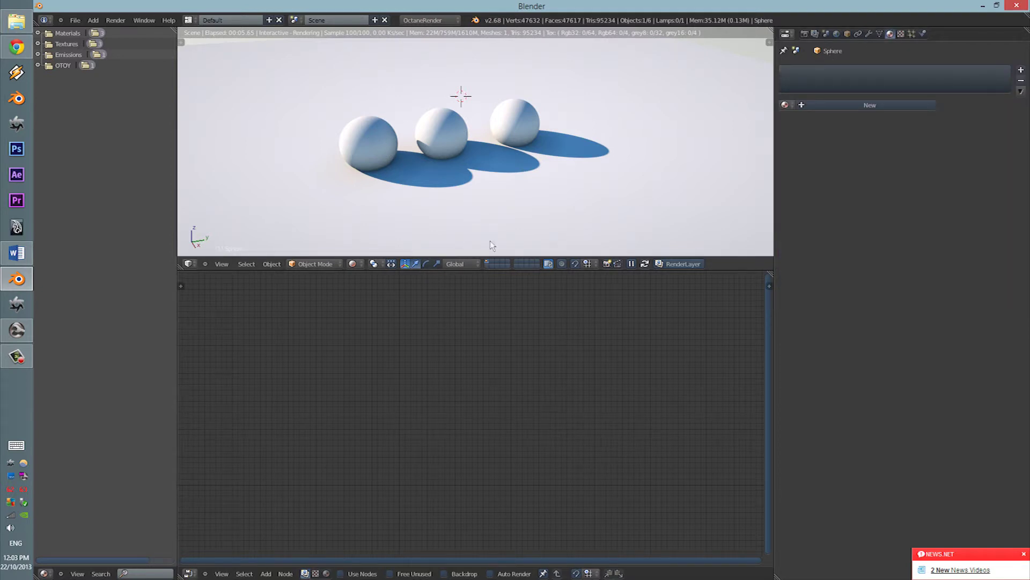
drag(710, 357, 719, 336)
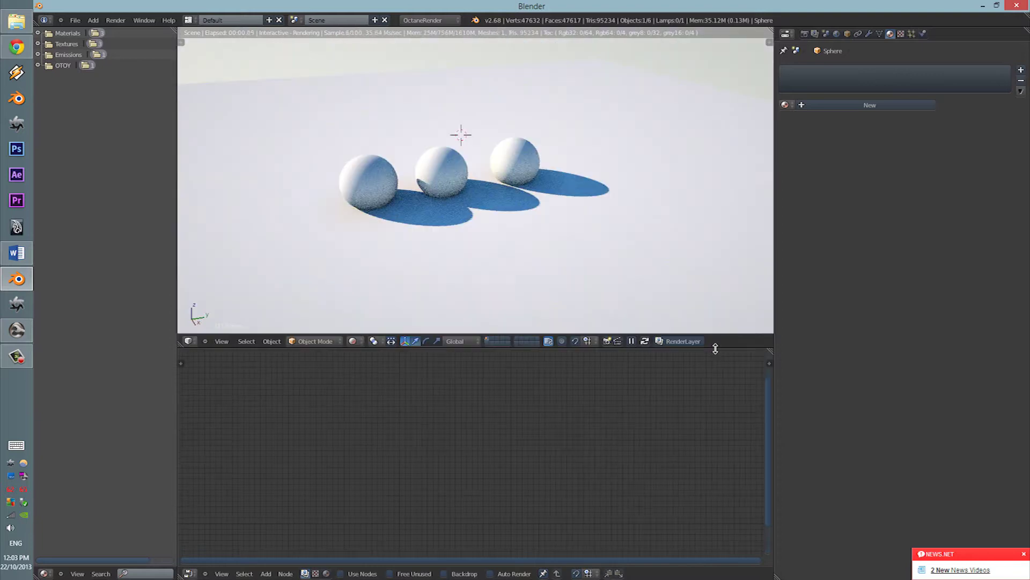
click(868, 105)
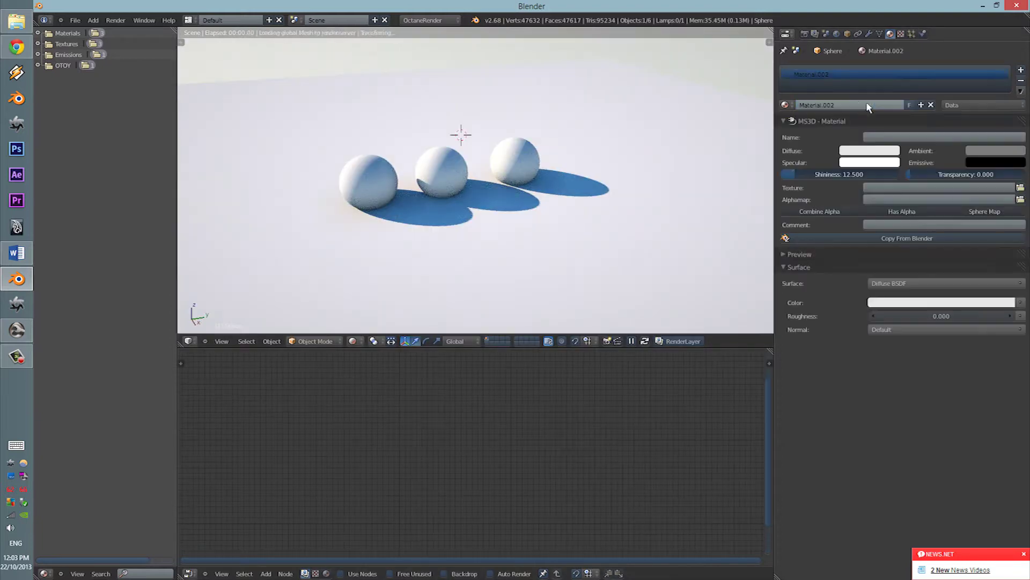
double_click(840, 105)
text(diffuse glossy)
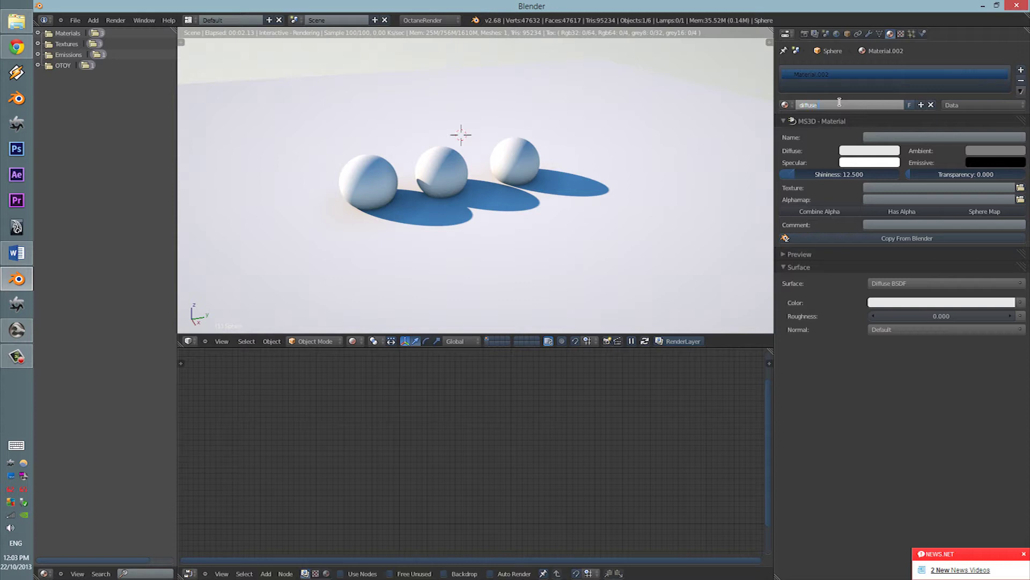
key(Return)
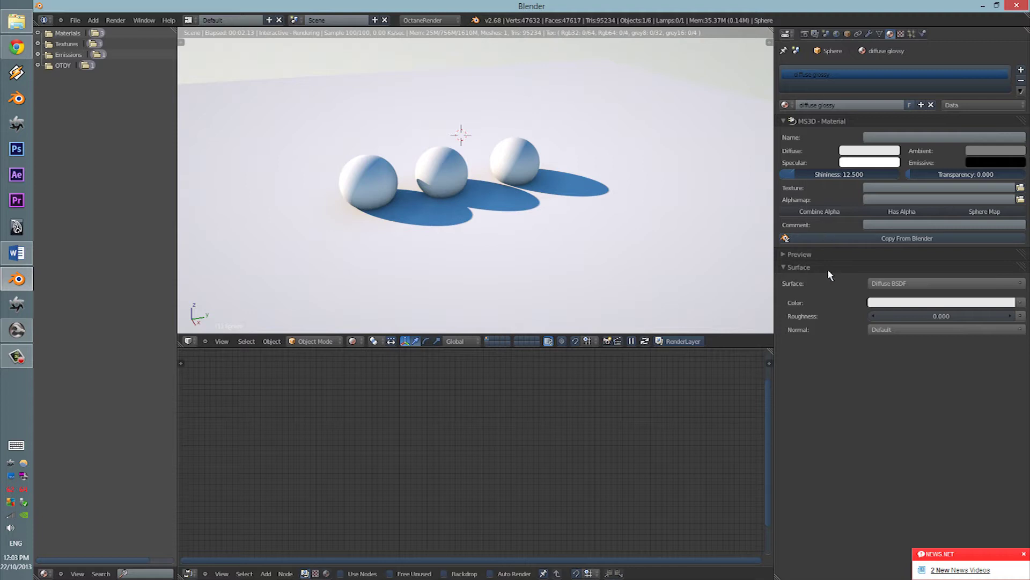
Set the material's surface to Octane Mix Material and display its node tree in the node editor.
click(784, 125)
click(785, 137)
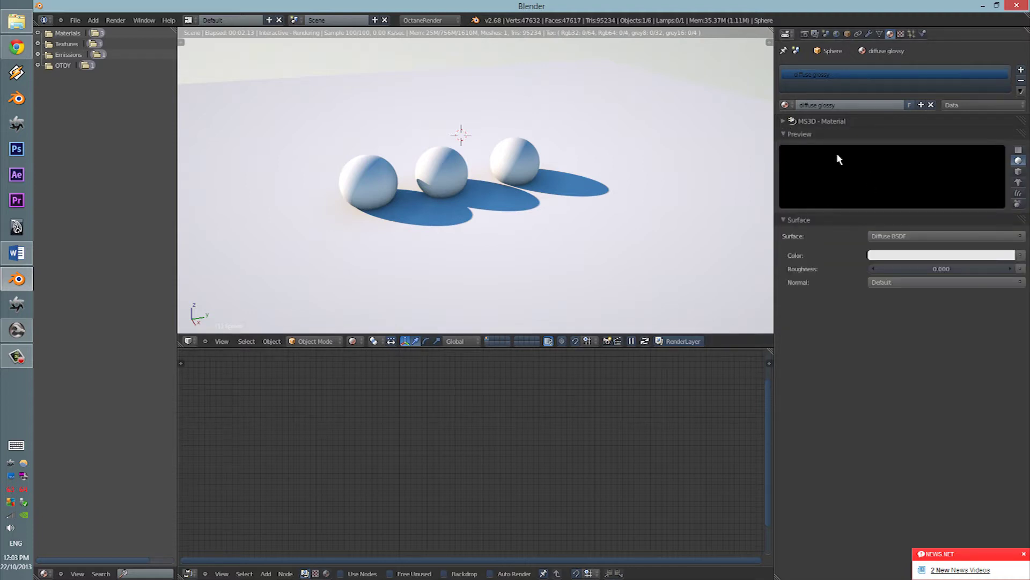
click(895, 239)
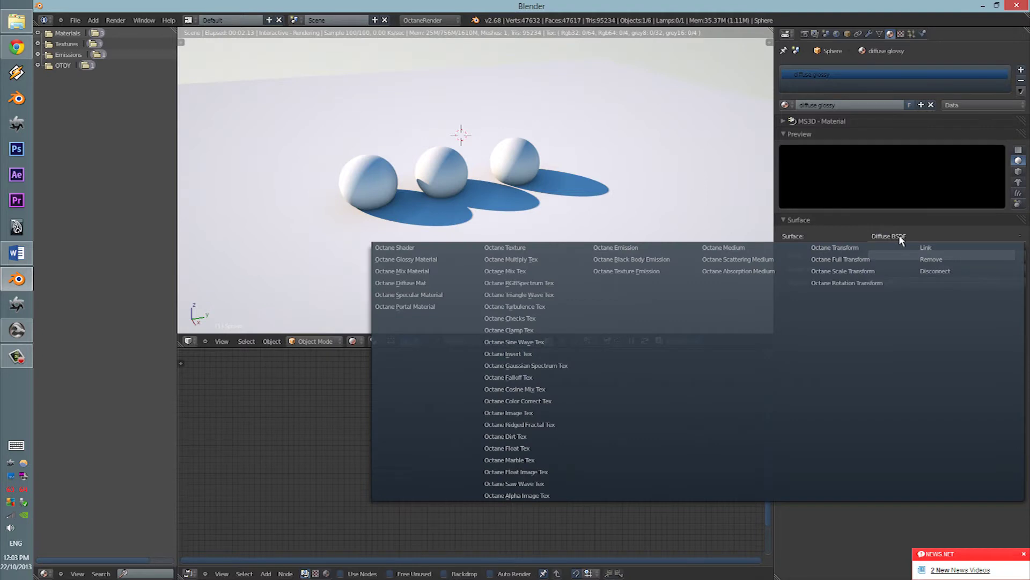
click(424, 271)
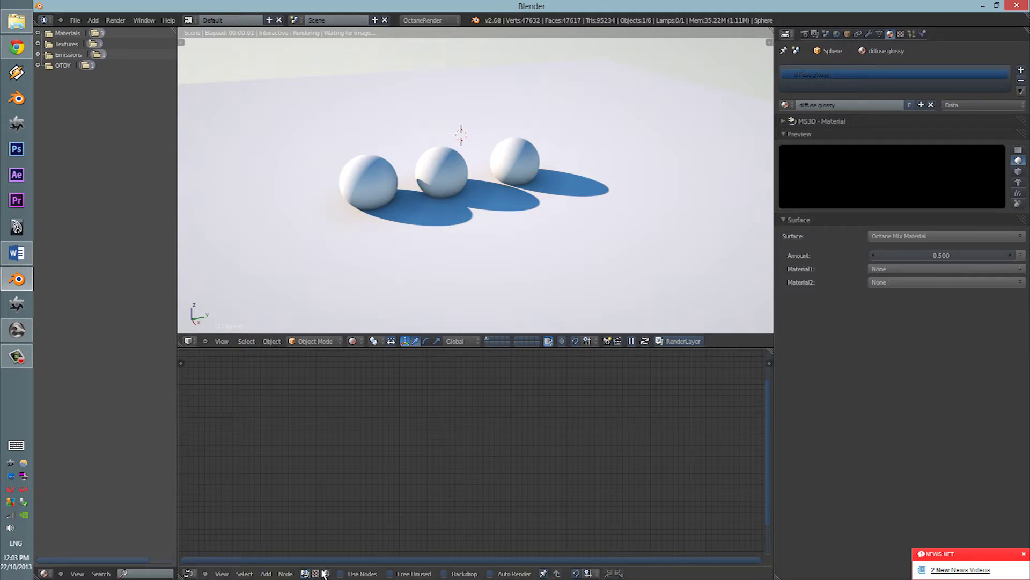
click(349, 573)
scroll(429, 490, up, 3)
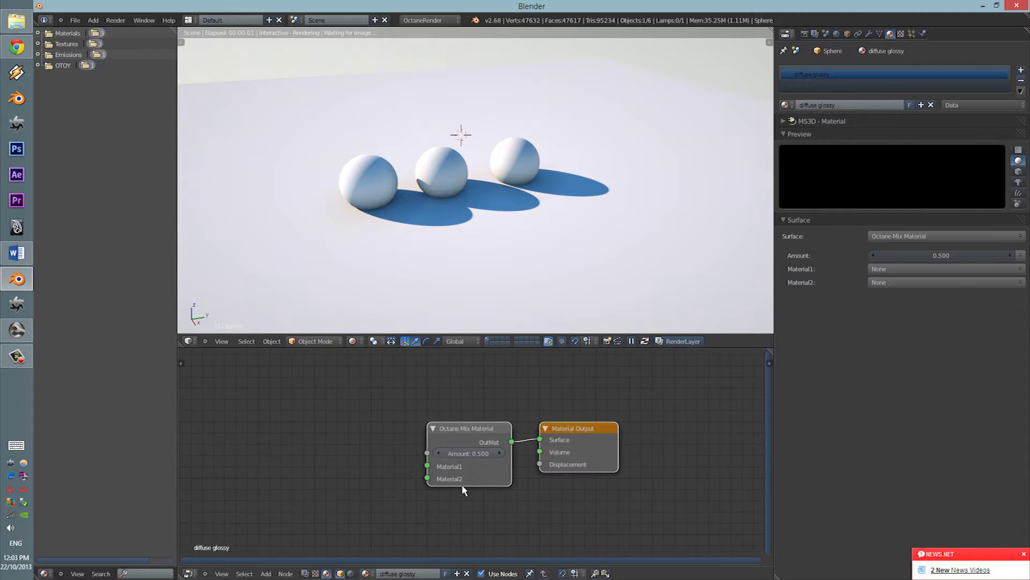
Assign Octane Diffuse Mat as Material1 of the mix material and collapse its settings.
click(880, 269)
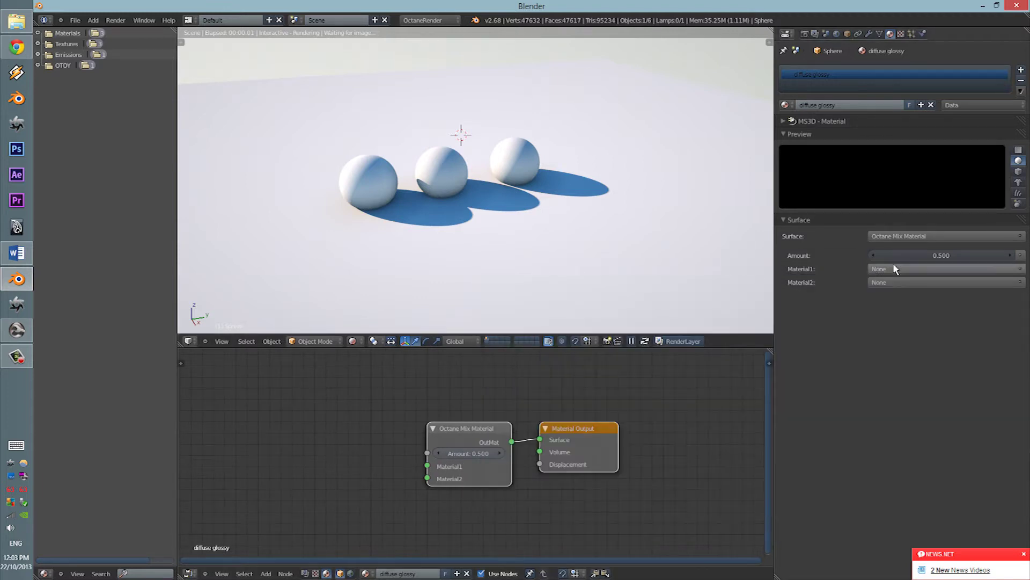
click(892, 269)
click(544, 317)
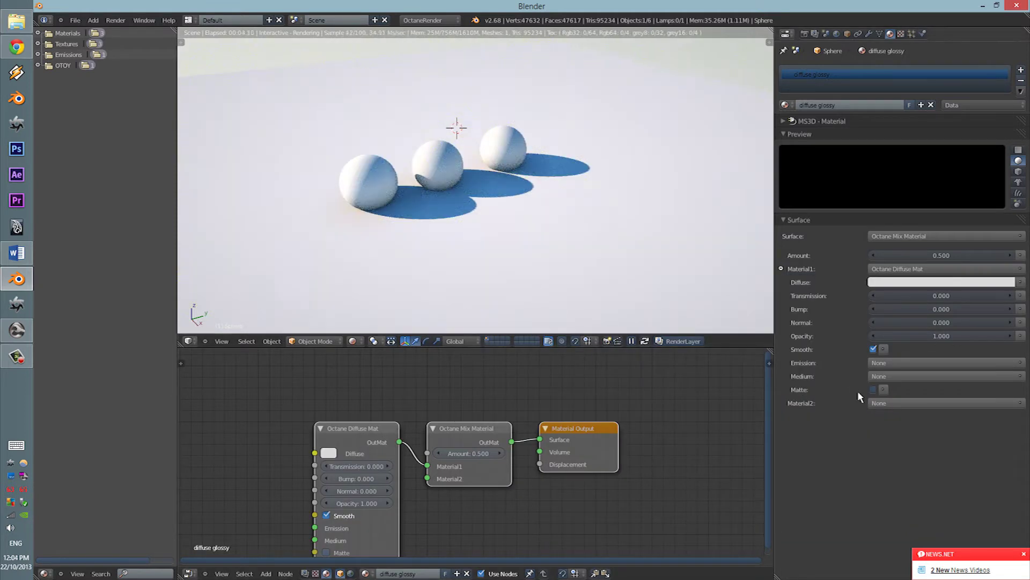
click(781, 269)
Assign Octane Glossy Material as Material2 of the mix material and collapse its settings.
click(887, 279)
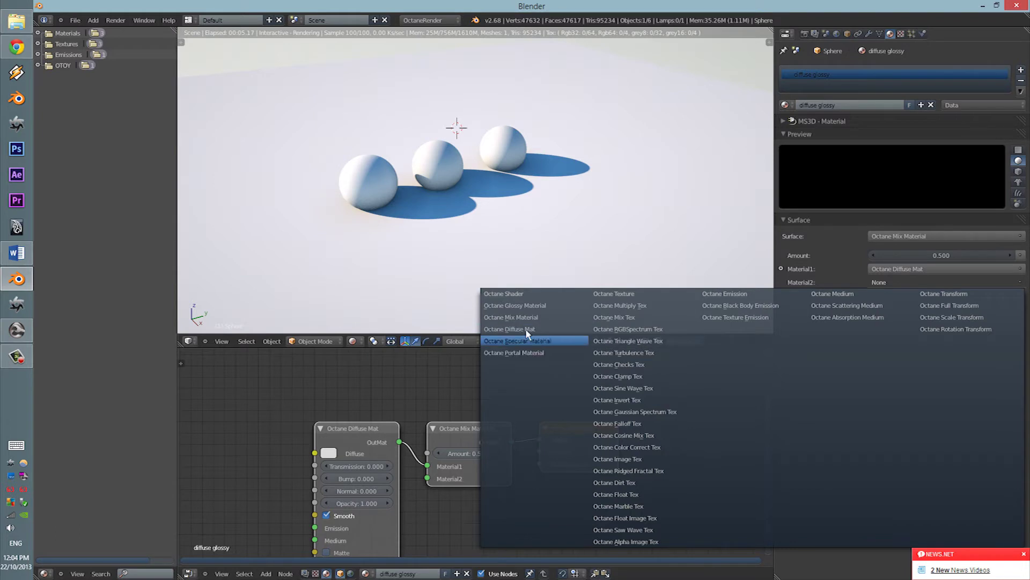
click(528, 306)
click(780, 282)
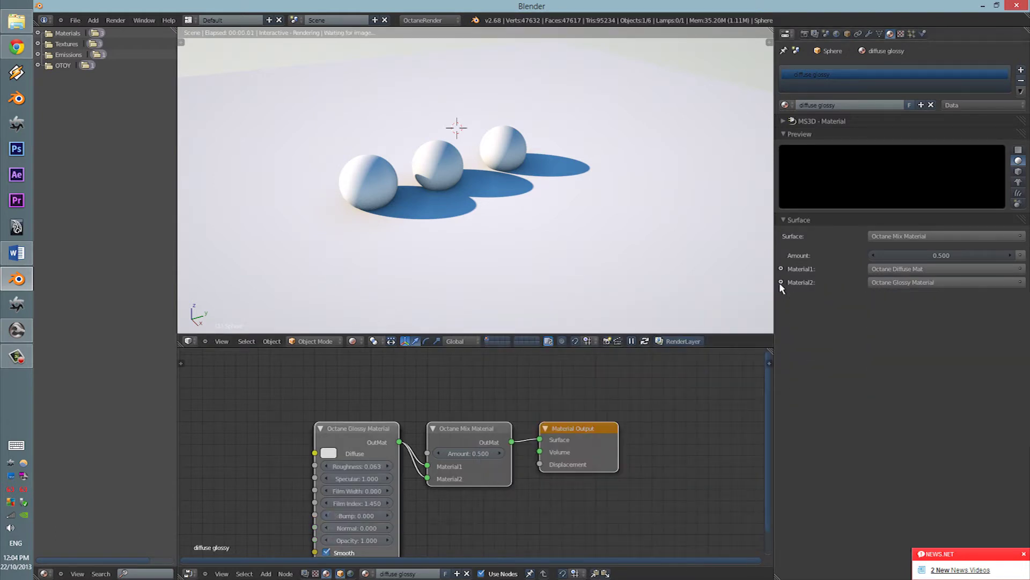
Examine the settings listed under Material1 and Material2 of the mix material.
click(781, 282)
click(781, 269)
click(781, 268)
click(780, 282)
click(781, 281)
click(781, 268)
click(781, 269)
click(781, 269)
click(781, 269)
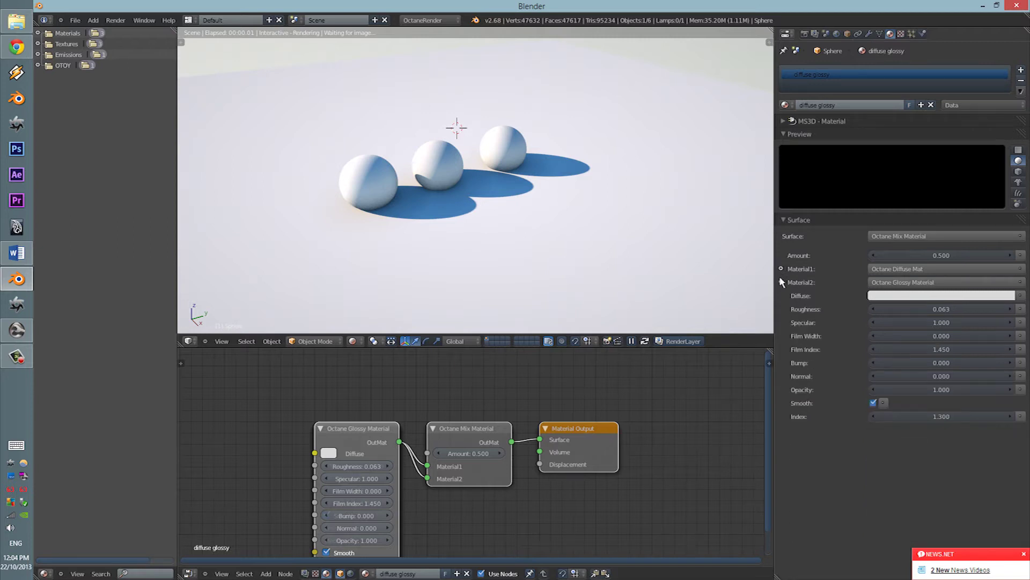
click(781, 282)
Expand the Material1 and Material2 settings and arrange the Octane Diffuse Mat node above the Octane Glossy Material node in the node tree.
scroll(444, 230, up, 5)
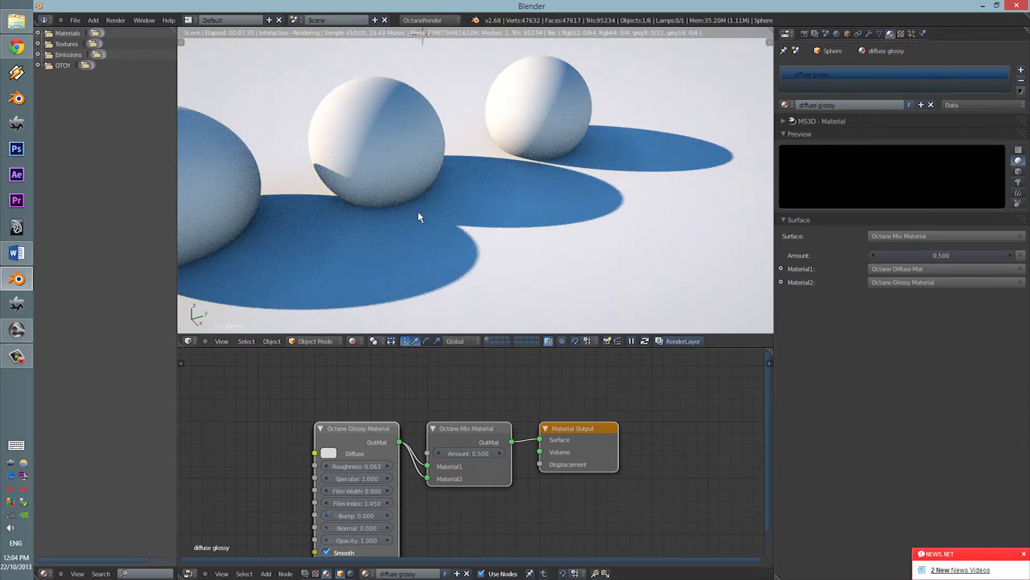
scroll(424, 211, down, 1)
scroll(485, 194, up, 2)
scroll(497, 203, up, 2)
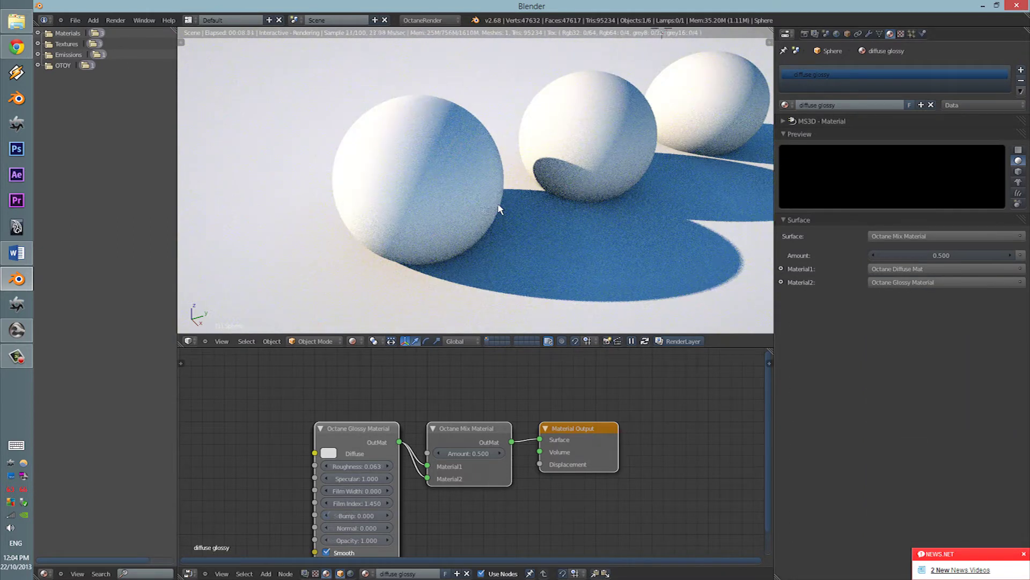
right_click(404, 166)
right_click(462, 172)
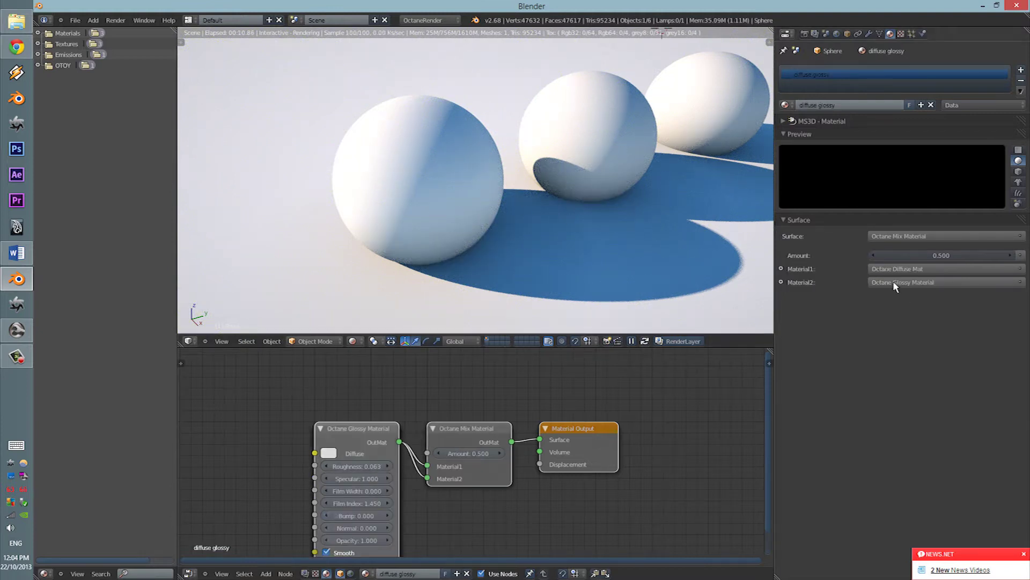
click(782, 269)
middle_drag(453, 395, 486, 359)
drag(410, 400, 425, 523)
scroll(383, 399, down, 2)
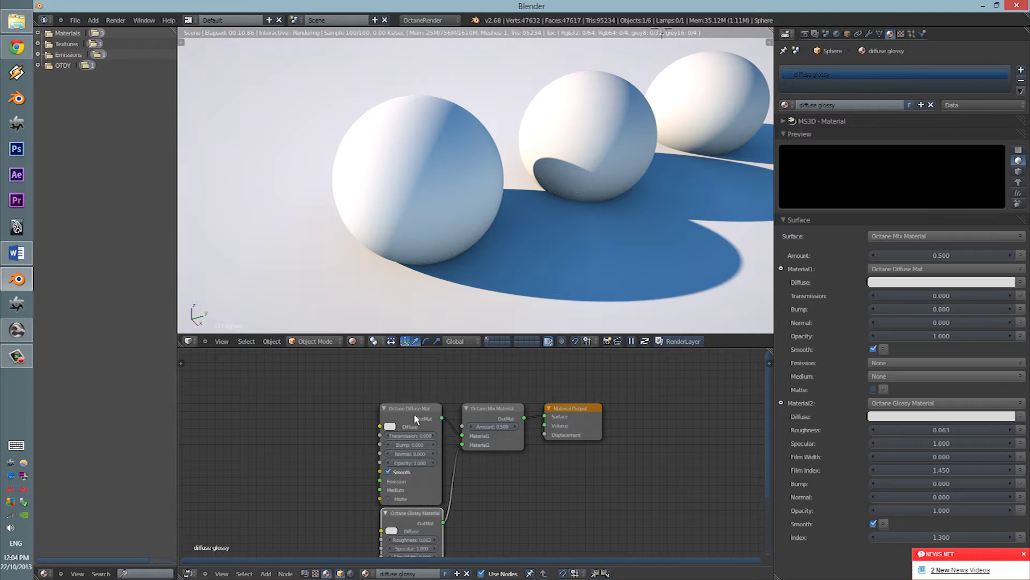
drag(414, 413, 401, 392)
drag(403, 512, 374, 490)
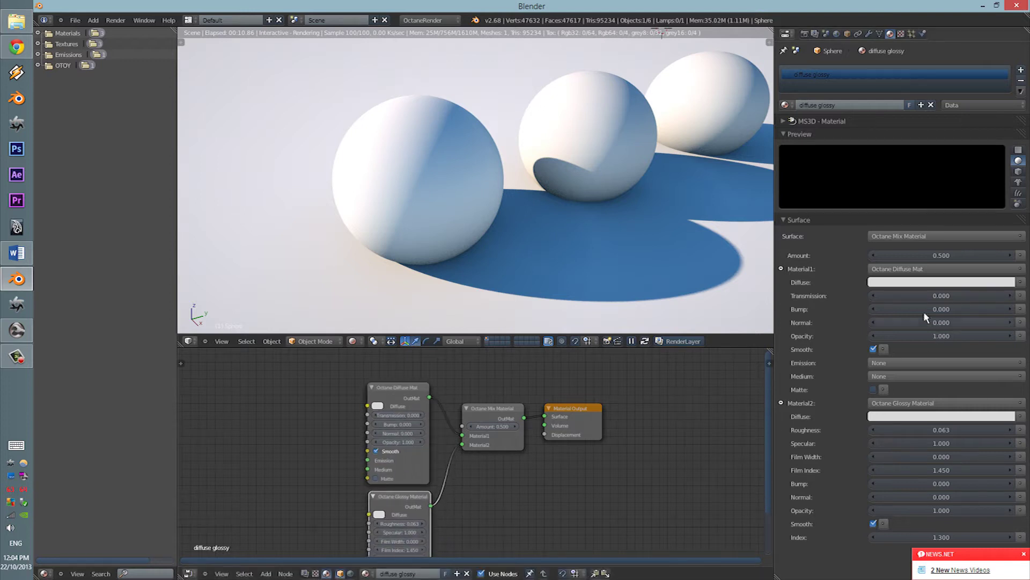
Set the diffuse colour of Material1 (Octane Diffuse Mat) to yellow and restart the rendered viewport shading.
click(897, 286)
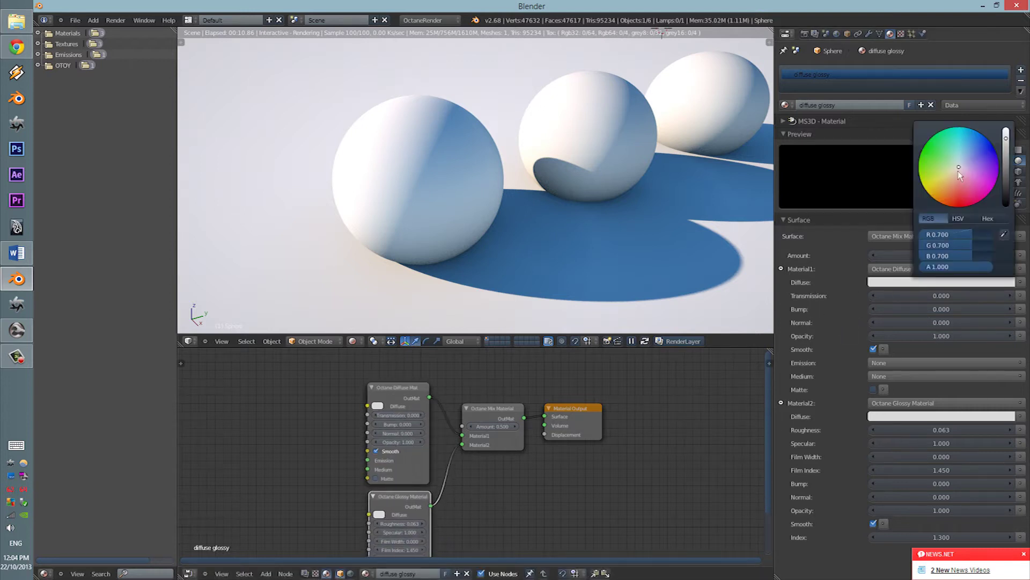
drag(957, 171, 911, 185)
scroll(616, 211, down, 4)
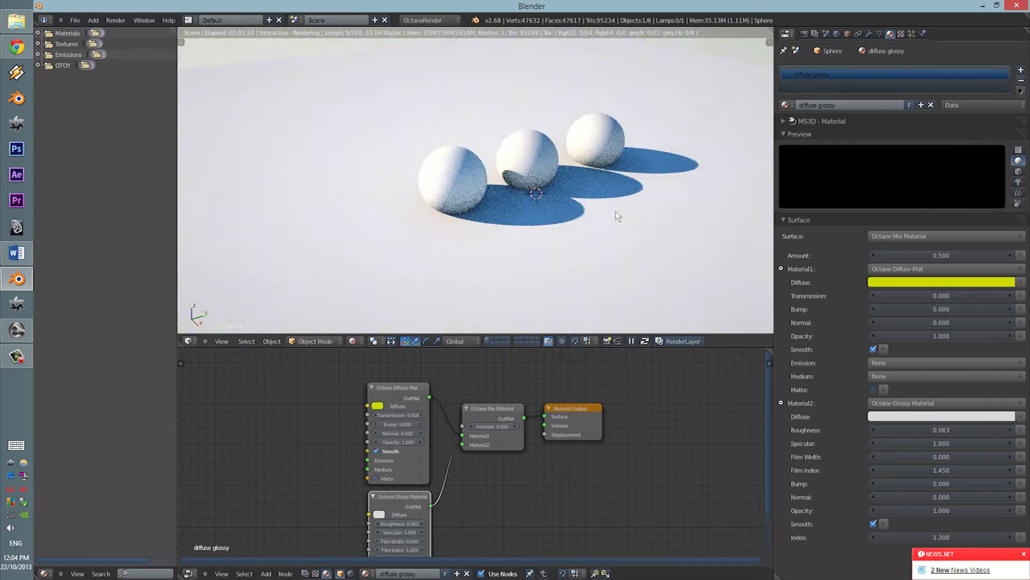
key(shift+z)
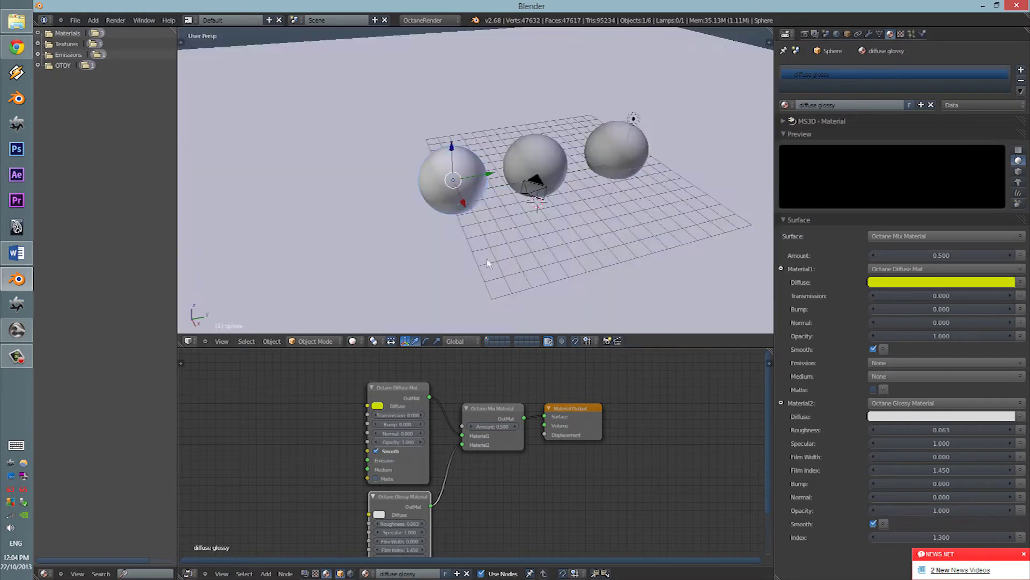
click(352, 341)
click(368, 275)
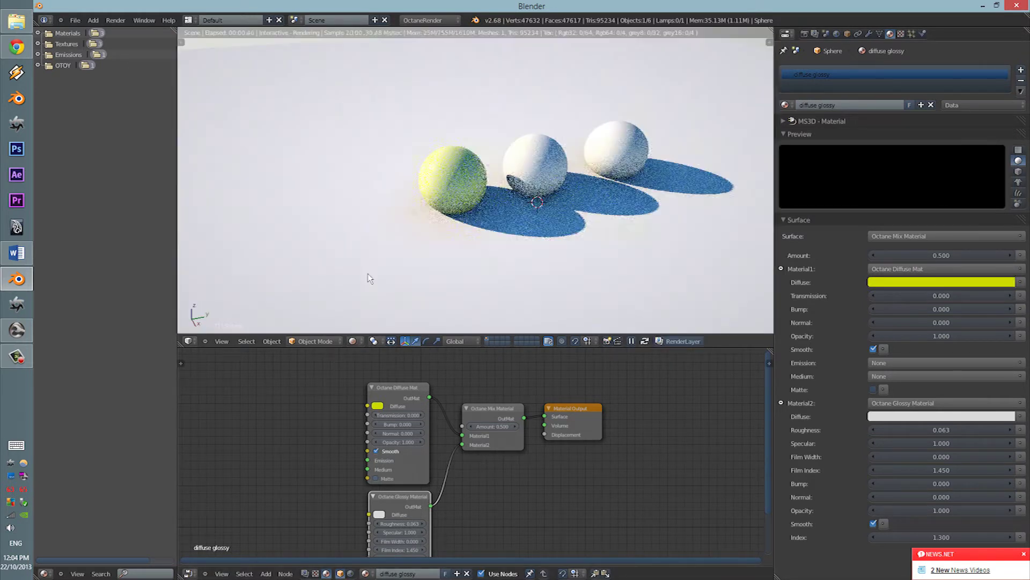
Set the diffuse colour of Material2 (Octane Glossy Material) to blue.
scroll(409, 247, up, 3)
mouse_move(477, 235)
shift+middle_down()
mouse_move(445, 241)
mouse_move(455, 215)
mouse_move(460, 231)
shift+middle_up()
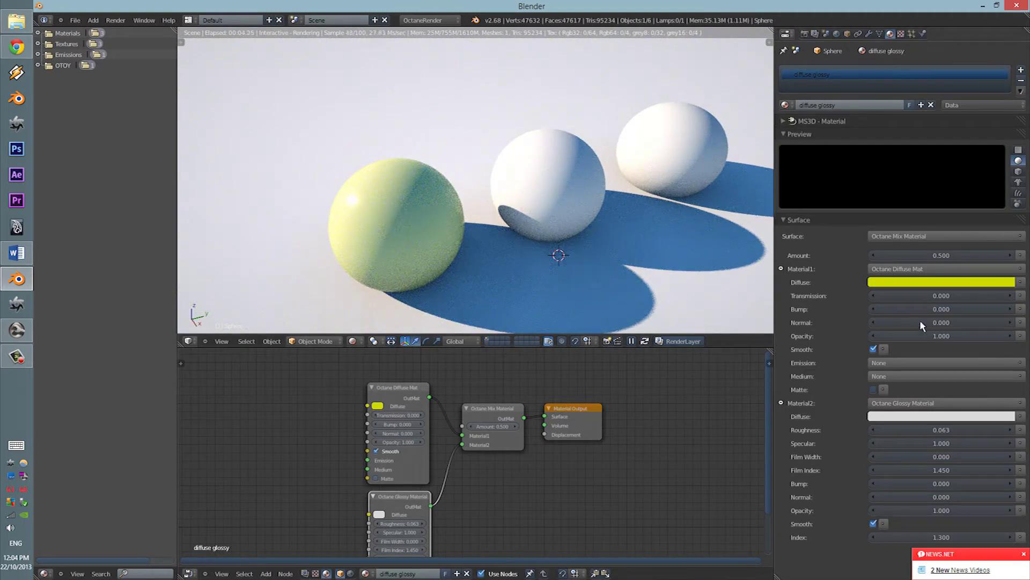
middle_drag(399, 254, 416, 239)
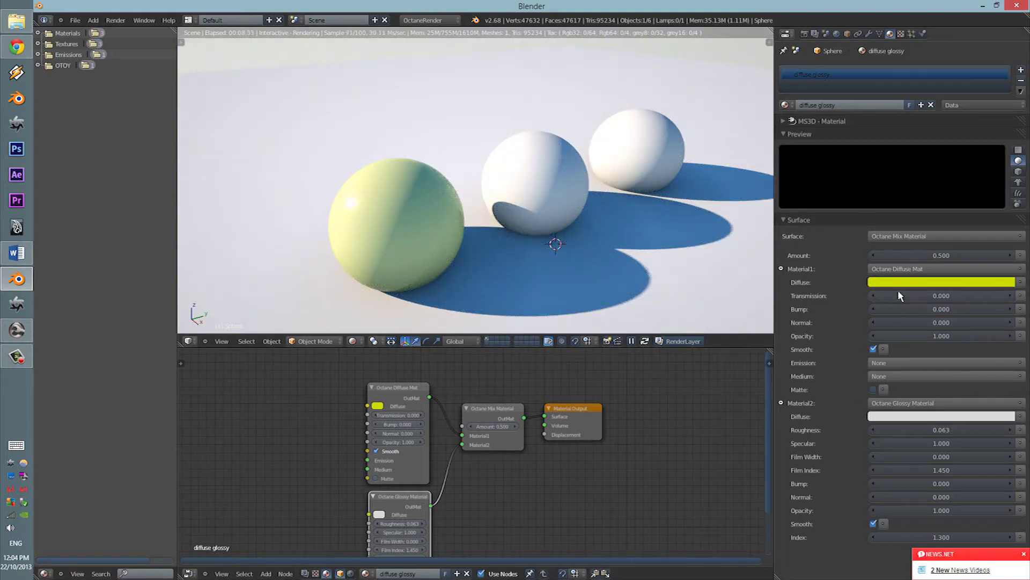
click(900, 417)
drag(961, 288, 1004, 240)
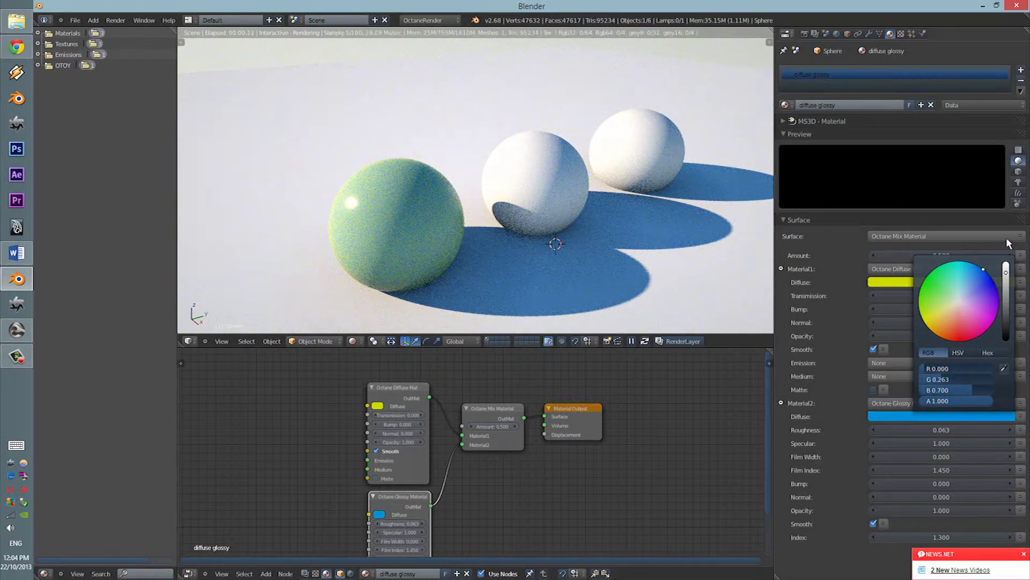
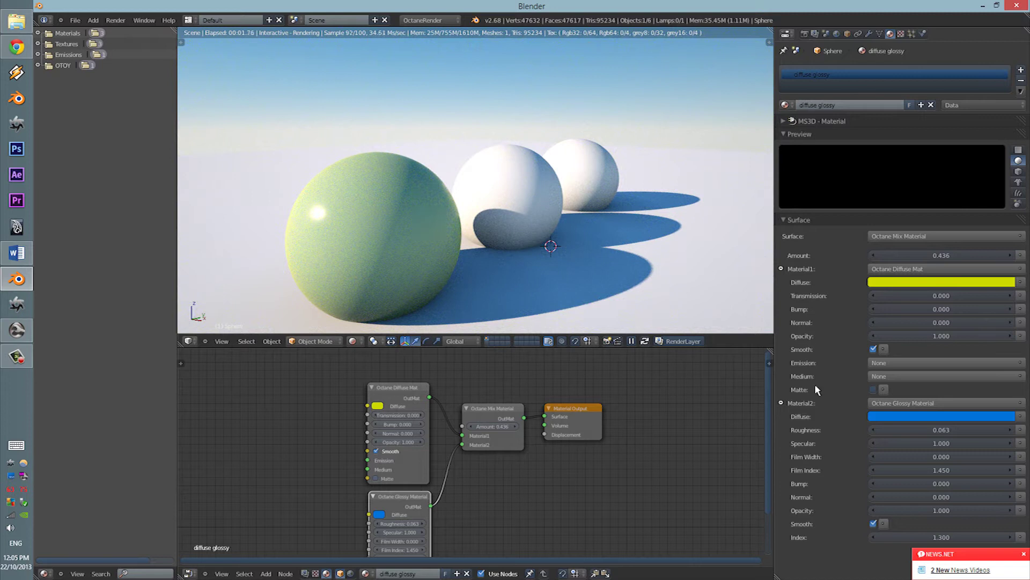
Set the glossy material's Roughness to 0.240, Specular to 0.970, Film Width to 0.424, Film Index to 4.110 and Index to 2.434.
middle_drag(570, 440, 580, 397)
scroll(580, 398, up, 2)
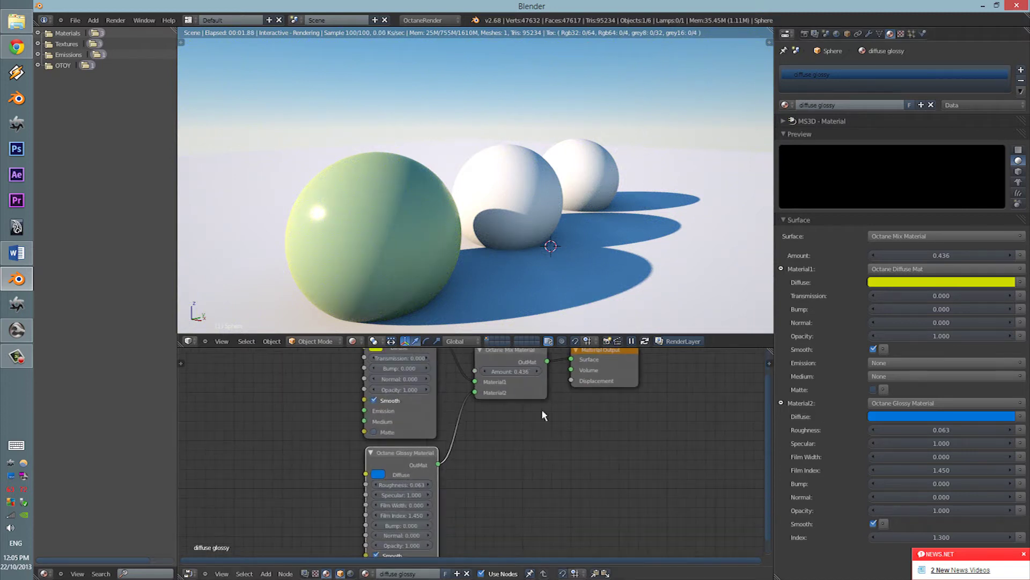
middle_drag(529, 428, 523, 435)
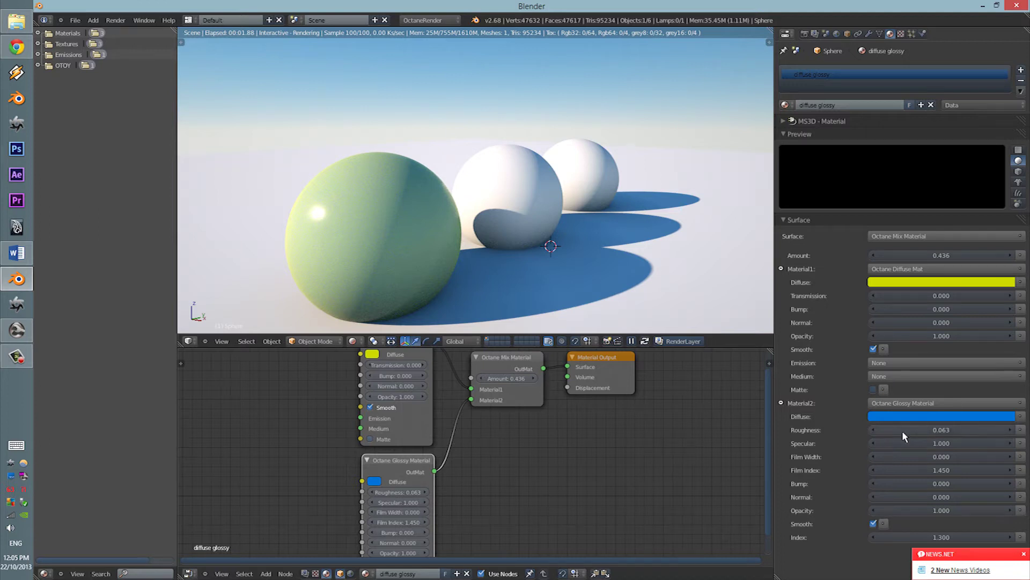
drag(918, 534, 1004, 534)
drag(950, 428, 1018, 468)
drag(880, 458, 970, 455)
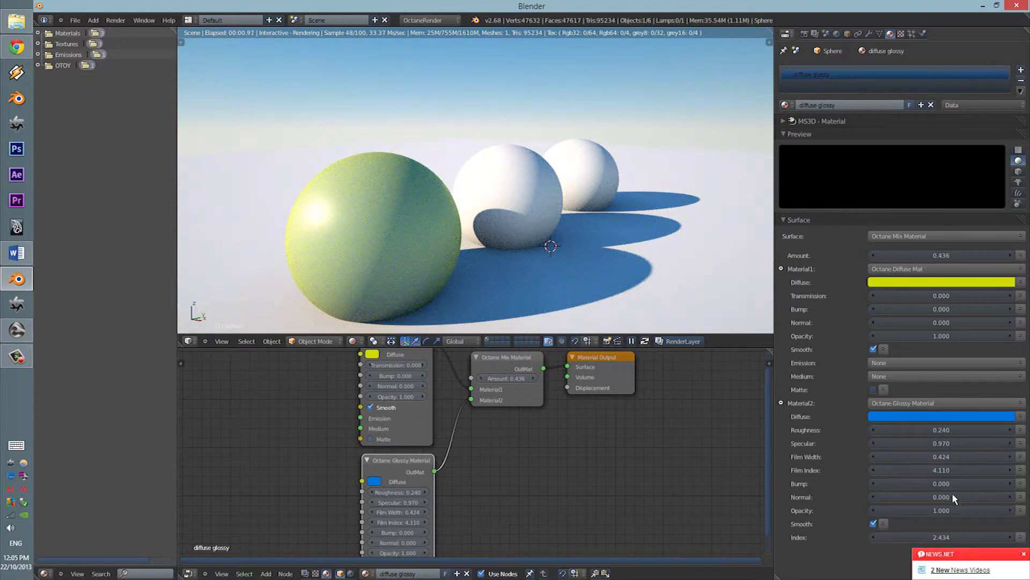
Add an Octane Ridged Fractal Tex node and connect it to the Bump input of the Octane Diffuse Mat.
middle_drag(542, 289, 646, 258)
shift+middle_drag(467, 260, 524, 250)
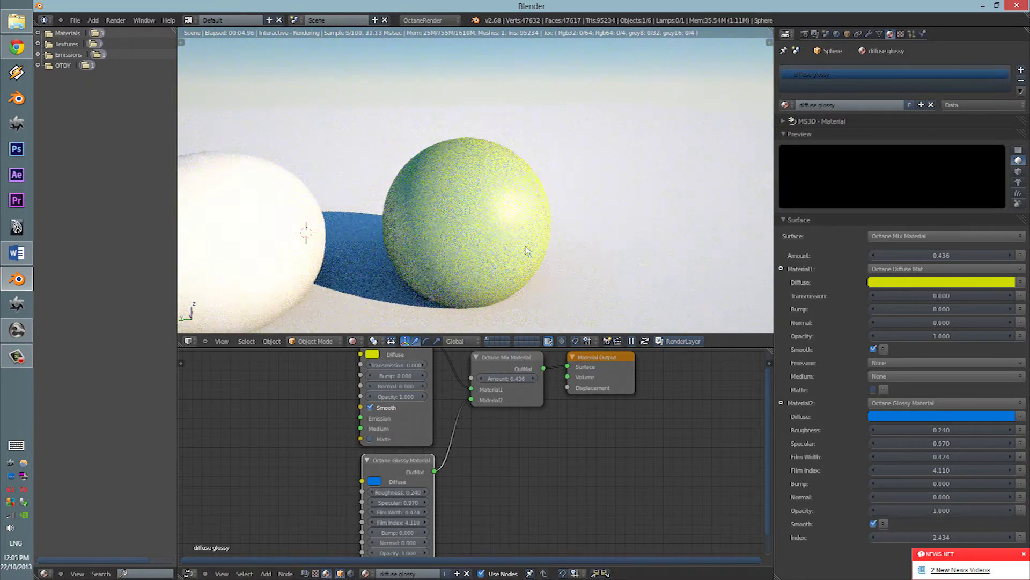
scroll(525, 249, up, 1)
scroll(593, 218, down, 3)
mouse_move(534, 410)
middle_down()
mouse_move(601, 417)
mouse_move(547, 412)
middle_up()
scroll(489, 423, down, 3)
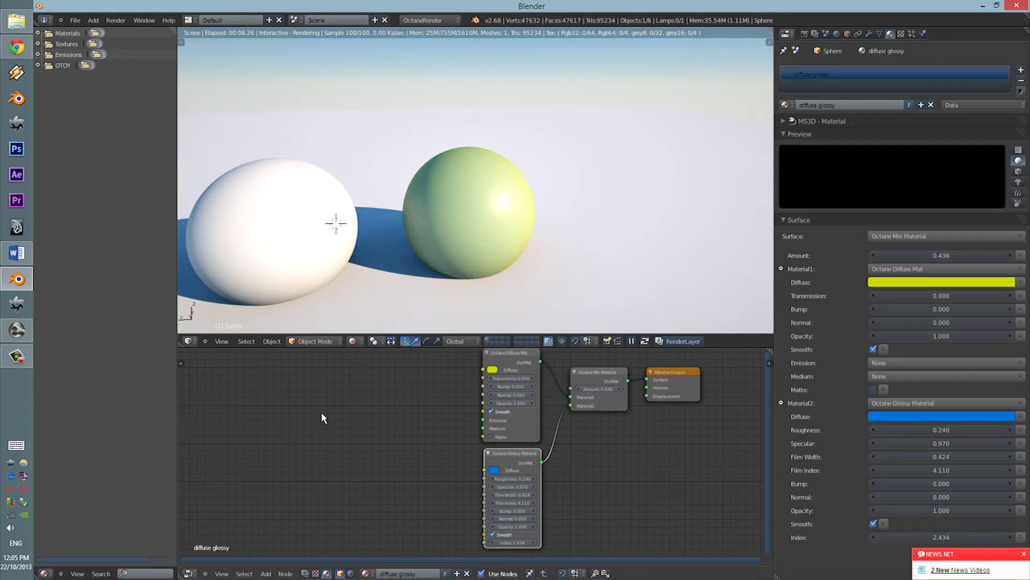
key(shift+a)
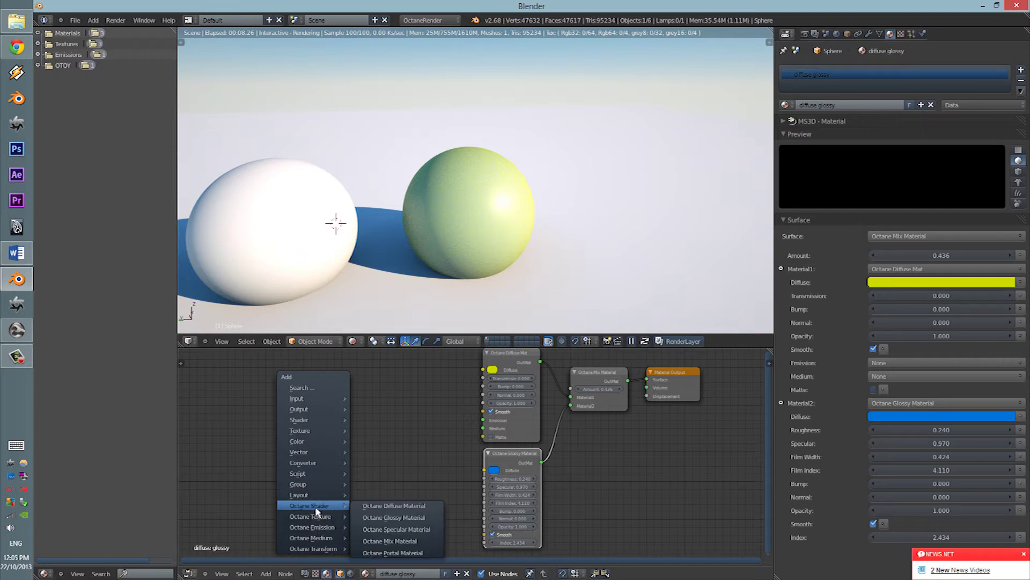
mouse_move(312, 519)
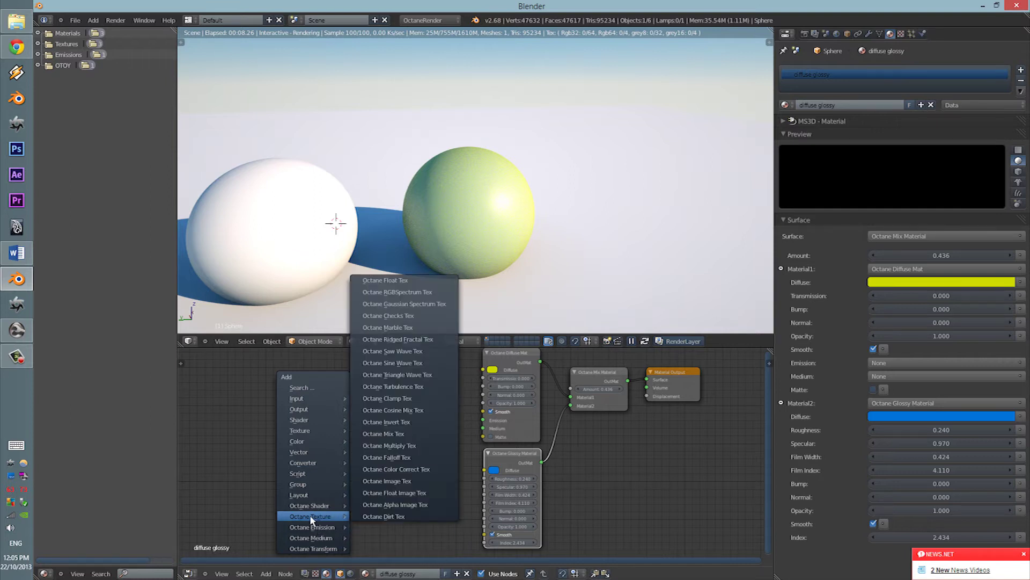
click(420, 341)
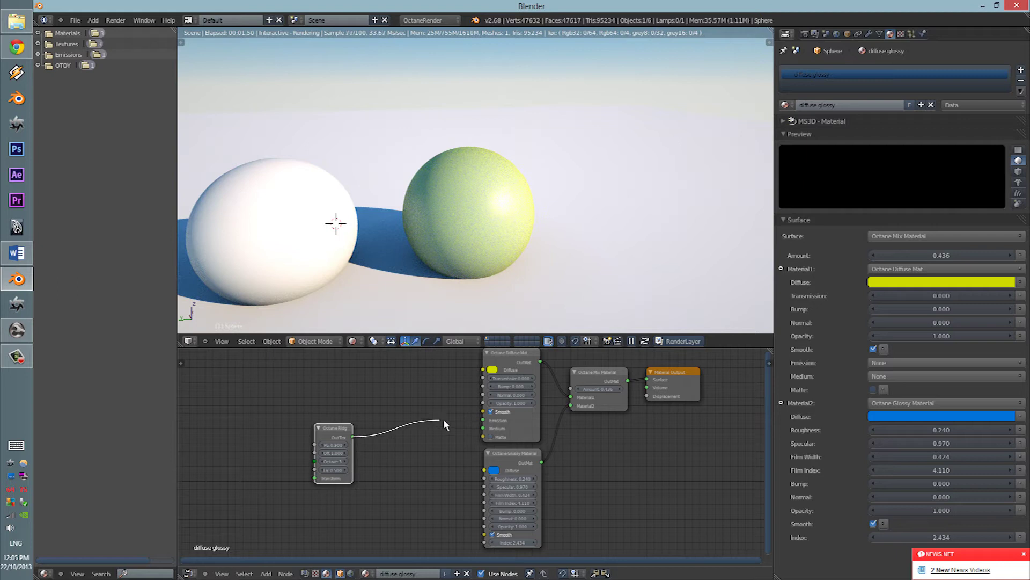
drag(480, 386, 484, 386)
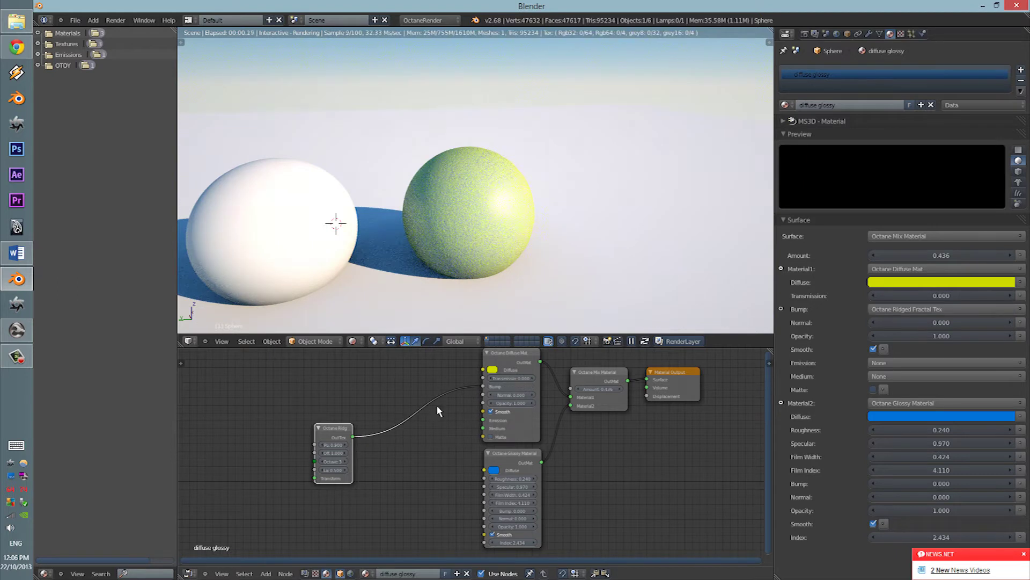
Connect the Ridged Fractal texture to the Bump input of the Octane Glossy Material as well.
scroll(511, 224, up, 4)
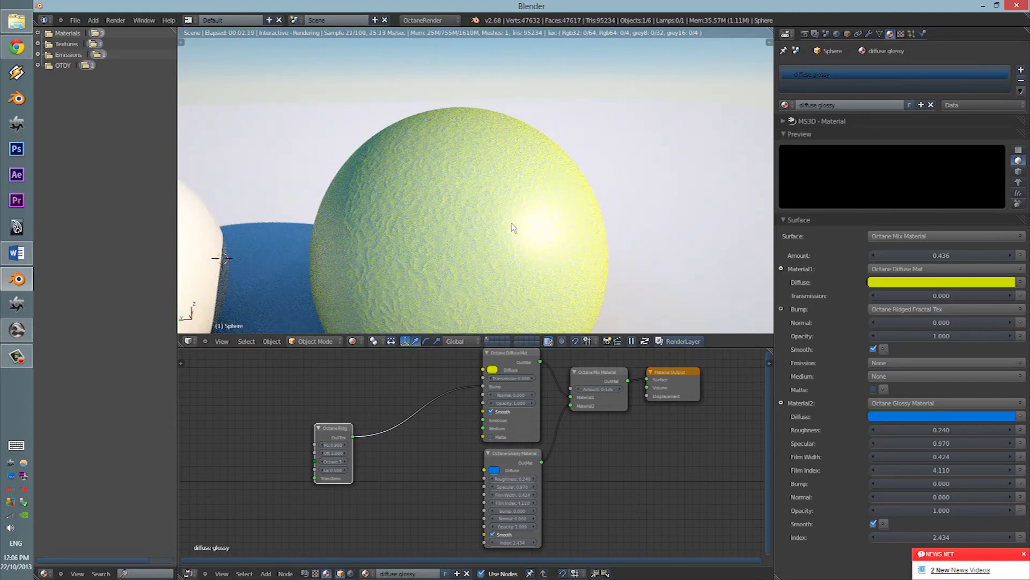
scroll(456, 401, up, 3)
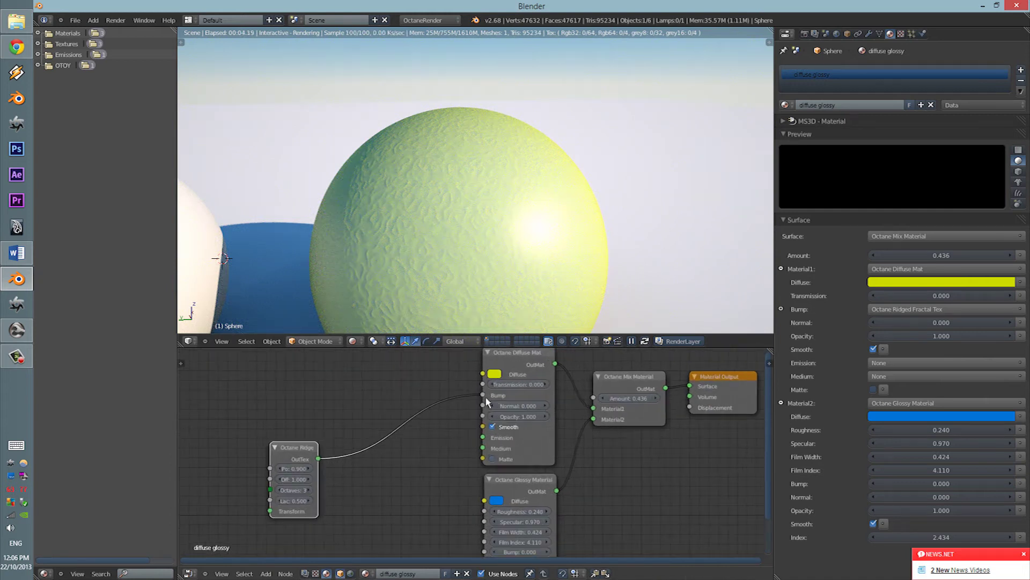
middle_drag(534, 207, 357, 224)
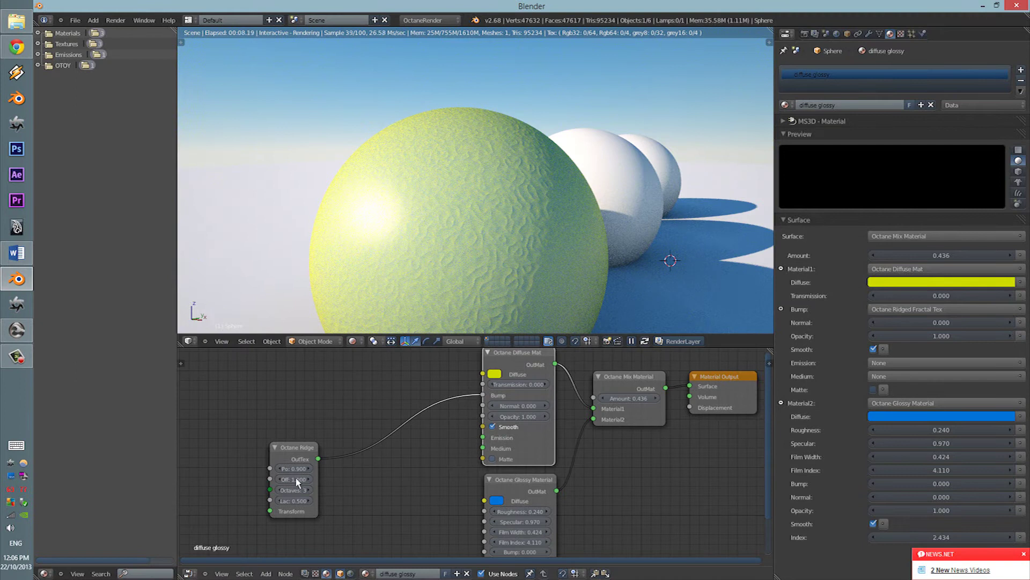
middle_drag(382, 454, 339, 365)
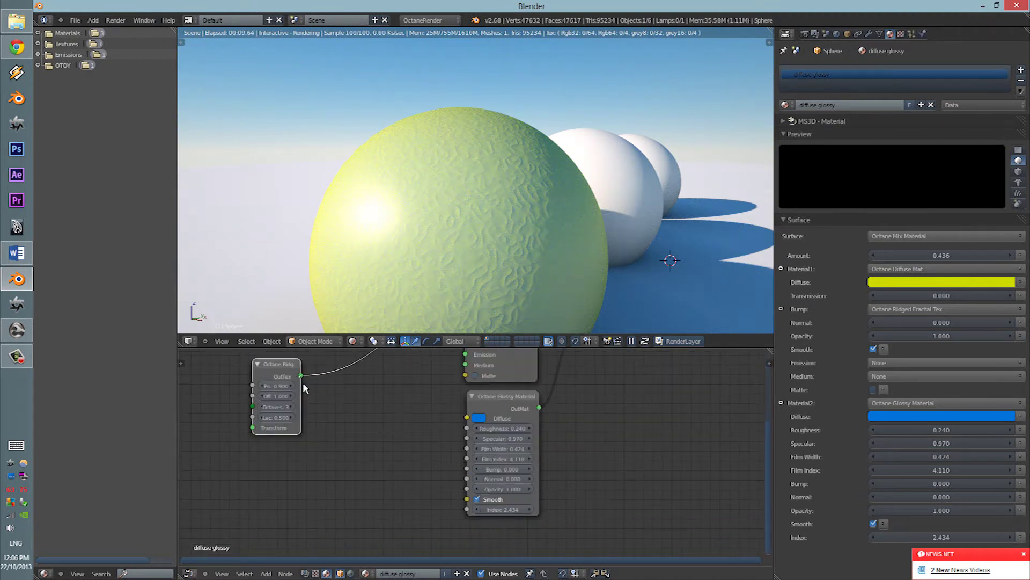
drag(461, 470, 467, 468)
mouse_move(370, 411)
middle_down()
mouse_move(392, 406)
mouse_move(356, 420)
middle_up()
scroll(384, 424, down, 2)
key(g)
click(440, 473)
Disconnect the Ridged Fractal texture from both Bump inputs and delete its node.
drag(483, 476, 448, 476)
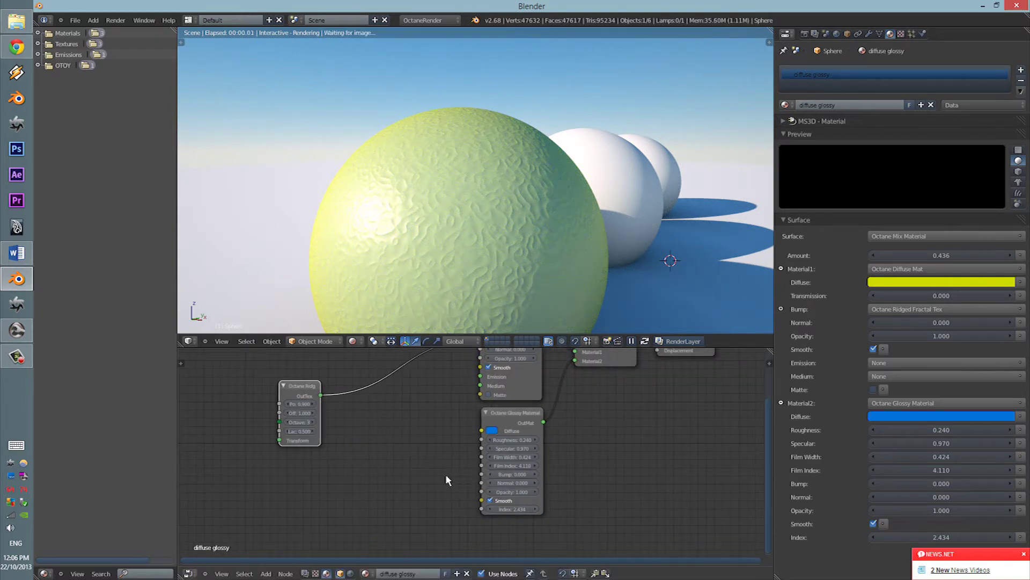
middle_drag(448, 476, 398, 473)
drag(418, 393, 417, 393)
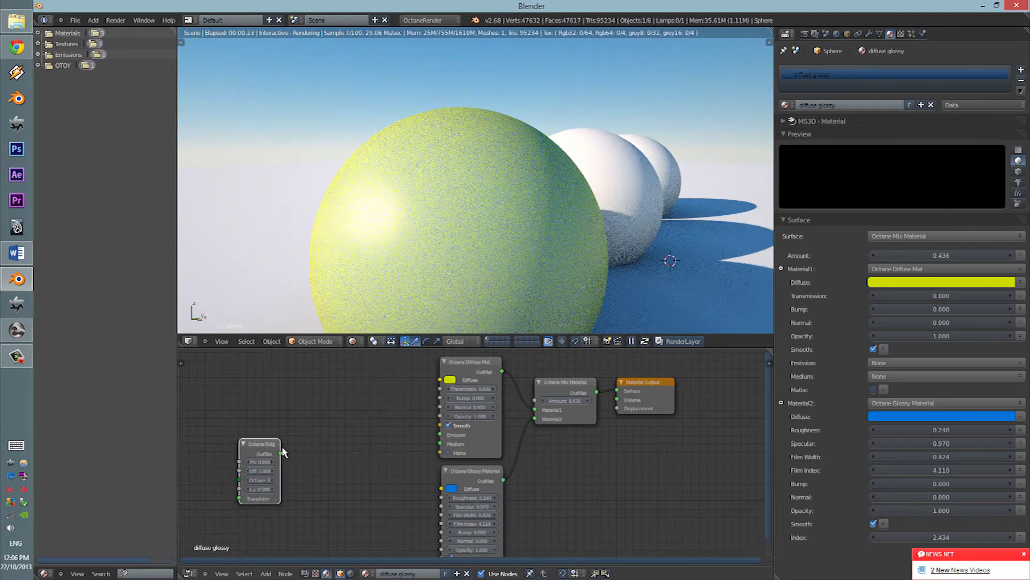
key(x)
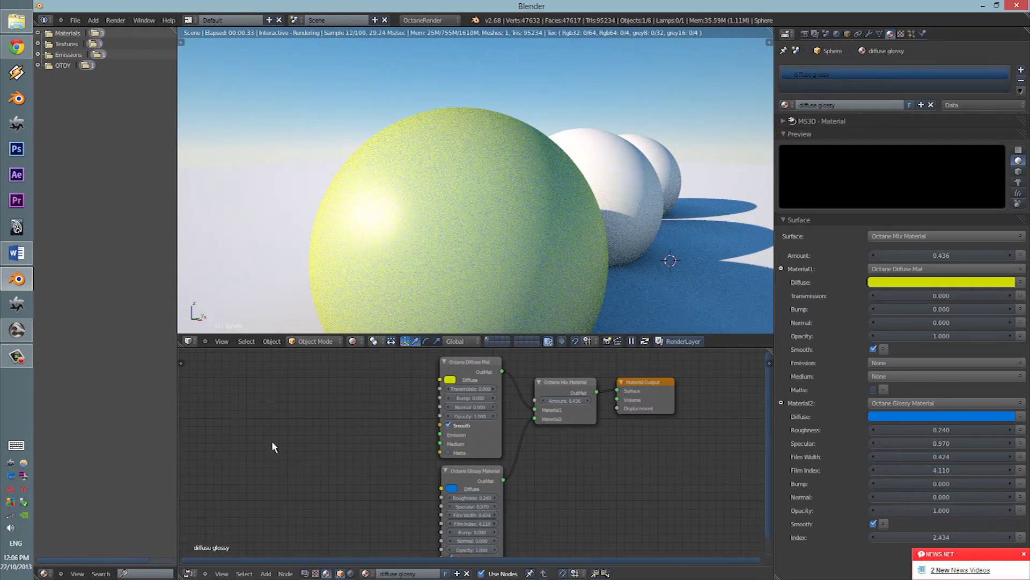
Select the middle sphere of the row in the 3D viewport.
middle_drag(459, 406, 398, 400)
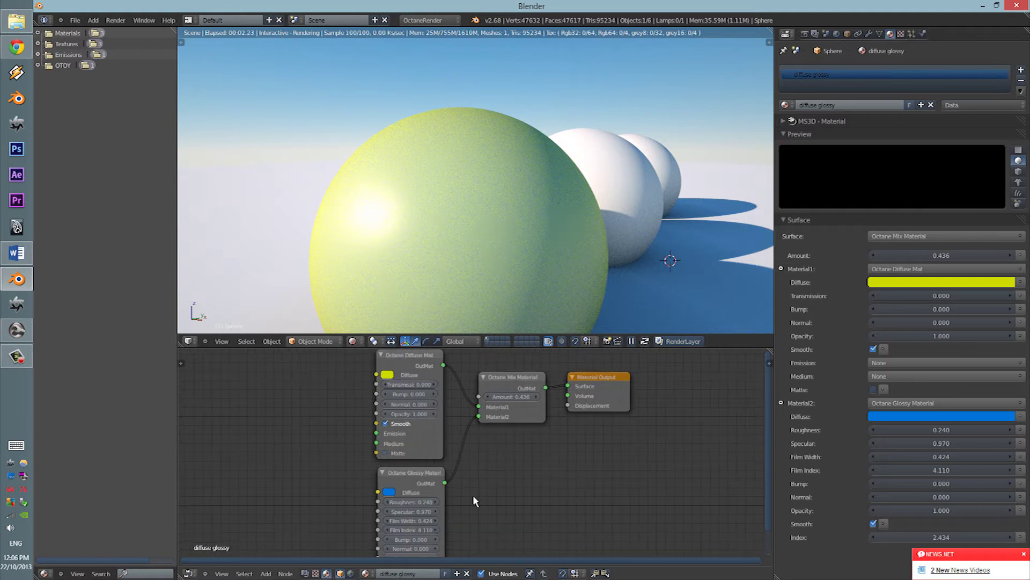
drag(419, 489, 414, 494)
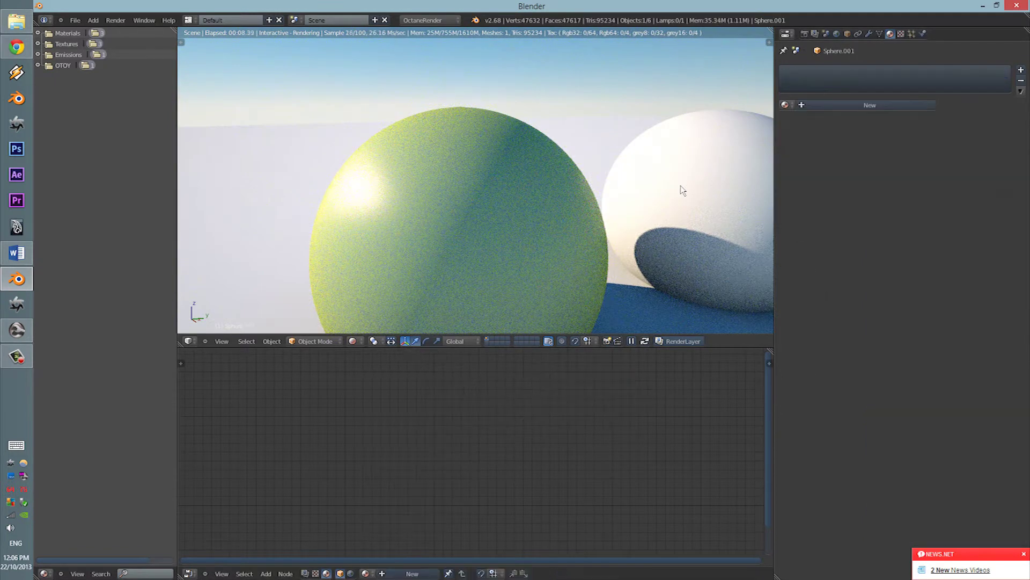
scroll(641, 207, down, 6)
shift+middle_drag(568, 222, 516, 248)
scroll(515, 248, up, 3)
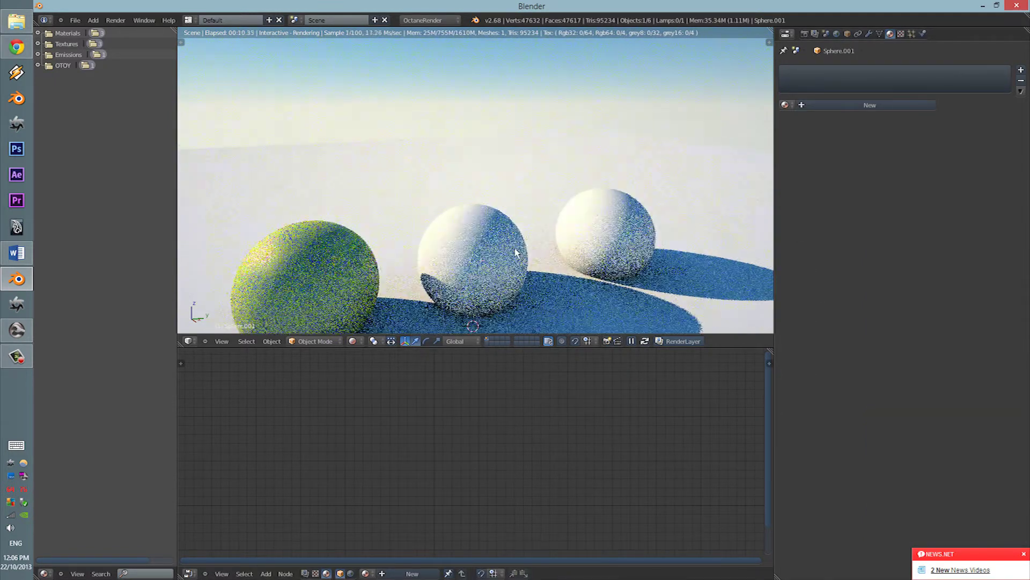
right_click(495, 250)
right_click(462, 243)
right_click(462, 244)
right_click(462, 243)
Switch the viewport to solid shading and back to rendered shading to restart the render.
key(shift+z)
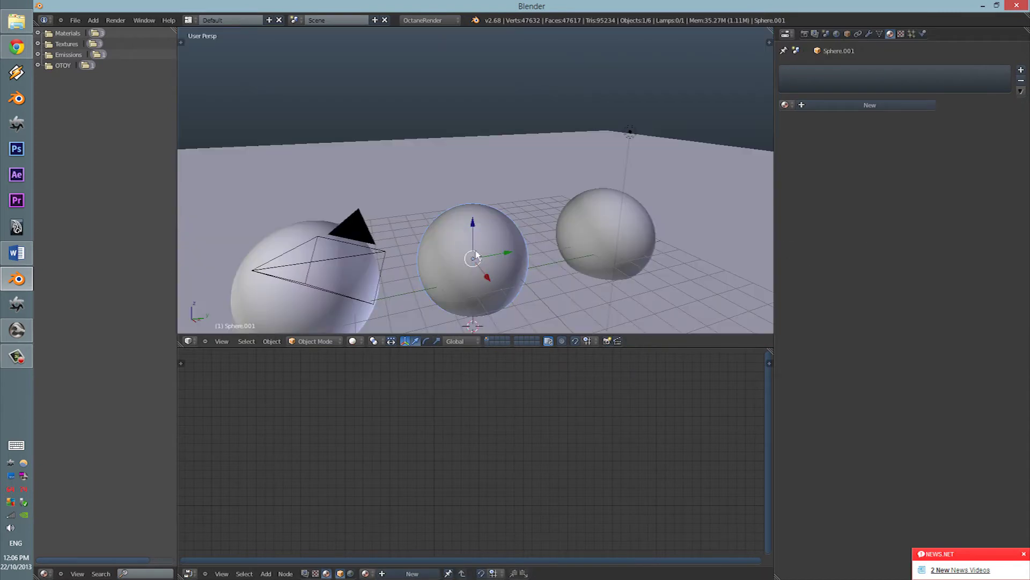
click(352, 341)
click(367, 274)
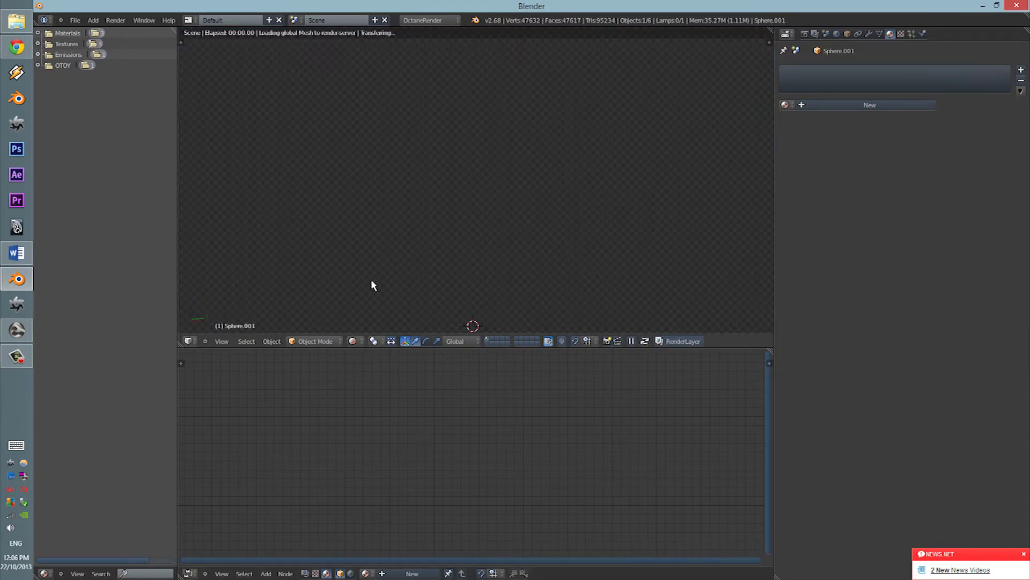
Give the selected sphere a new node material with an Octane Mix Material node in place of the default Diffuse BSDF.
key(shift+a)
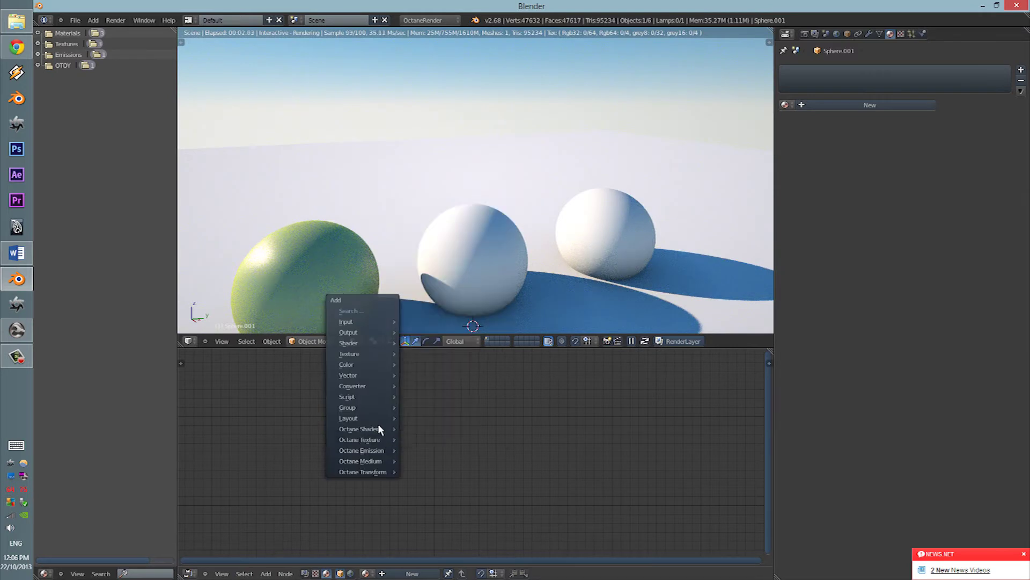
mouse_move(380, 429)
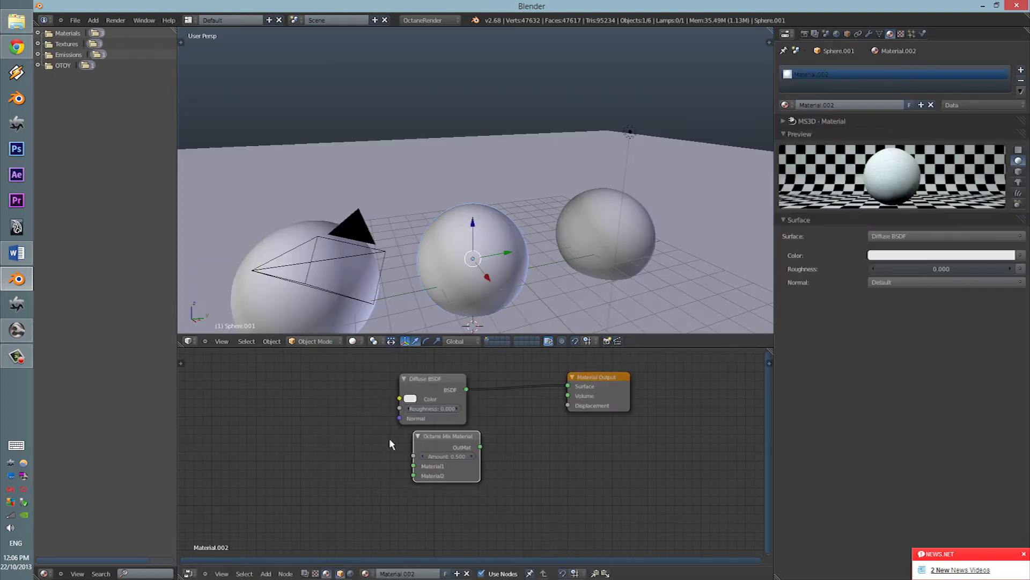
key(shift+a)
mouse_move(380, 439)
drag(422, 456, 402, 457)
drag(469, 445, 428, 401)
click(431, 381)
key(x)
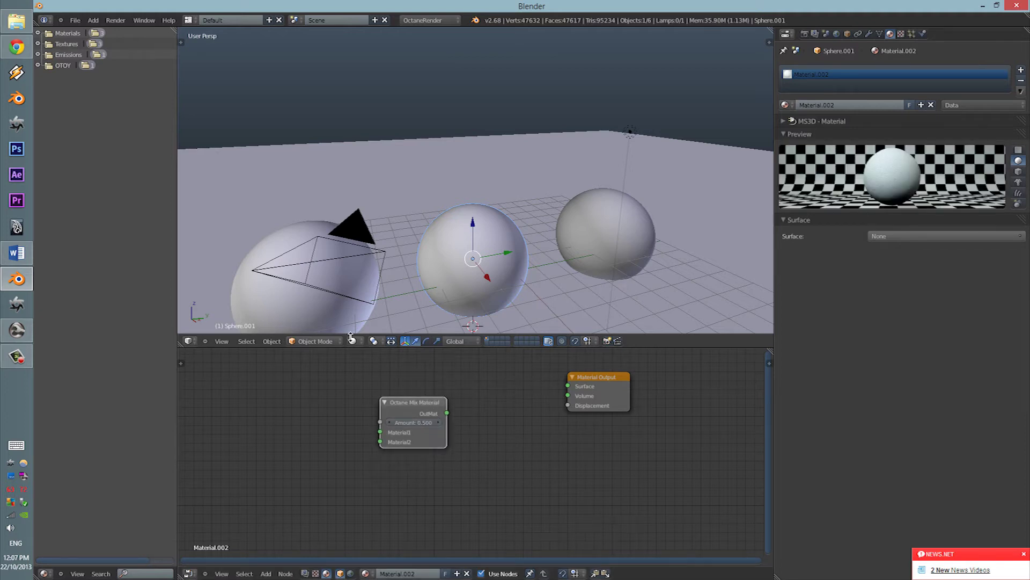
Switch the viewport to rendered shading and connect the Octane Mix Material to the Surface input of the Material Output.
click(350, 338)
click(358, 274)
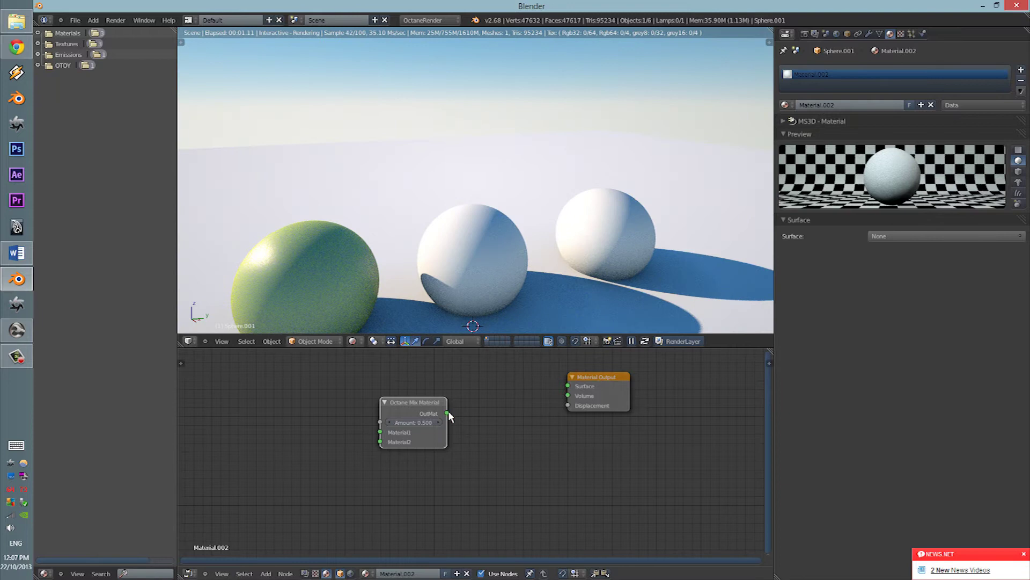
drag(564, 388, 568, 386)
drag(405, 406, 439, 396)
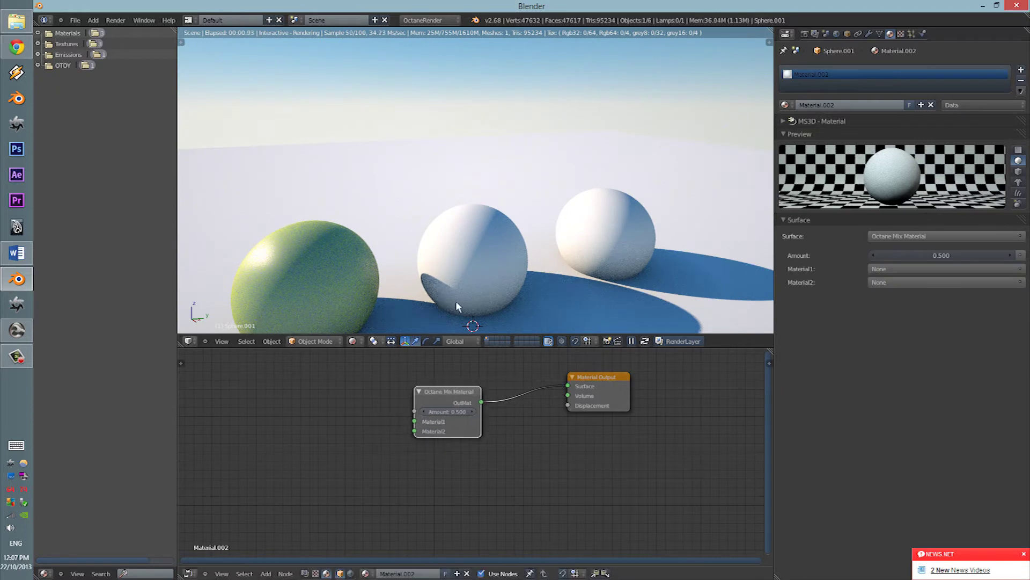
middle_drag(549, 387, 590, 379)
middle_drag(449, 422, 450, 450)
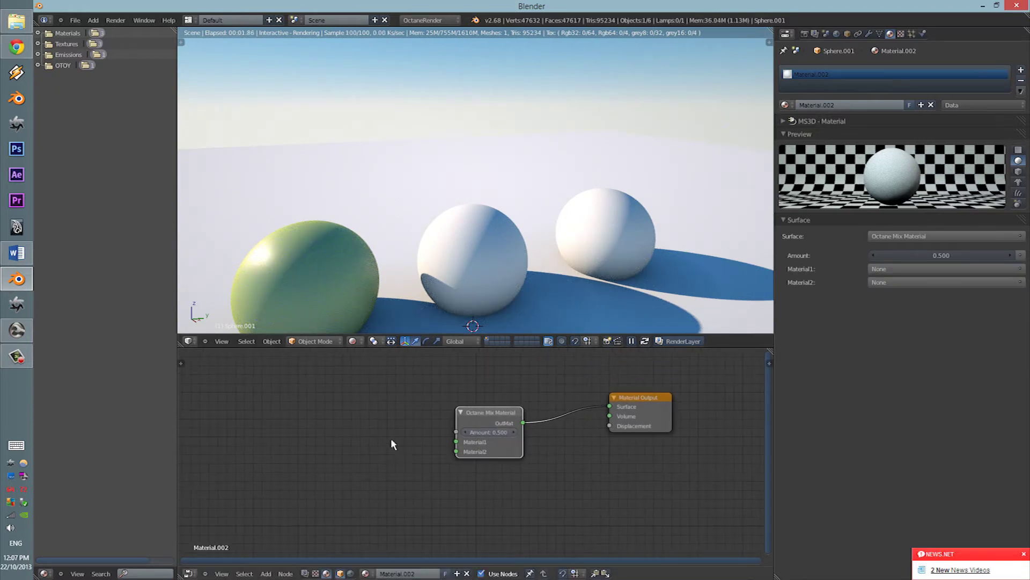
Add an Octane Diffuse Material node ahead of the Octane Mix Material.
scroll(413, 436, up, 1)
key(shift+a)
mouse_move(308, 410)
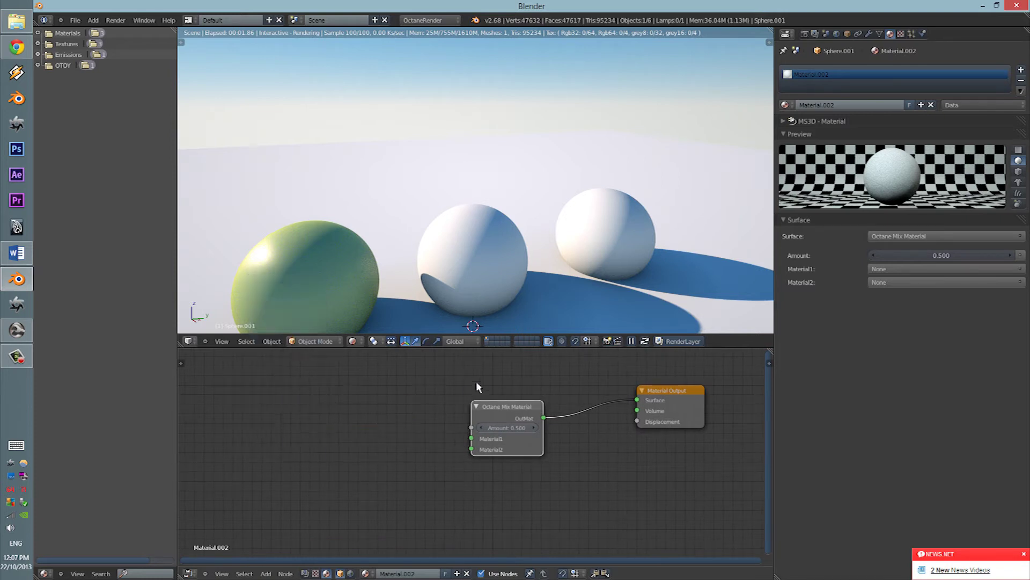
key(shift+a)
mouse_move(375, 413)
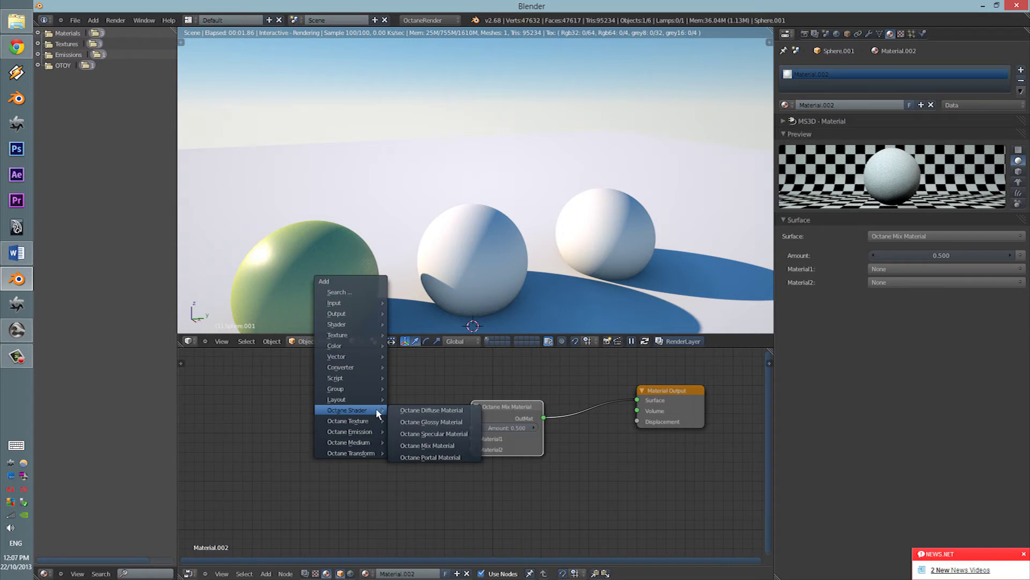
click(424, 415)
key(shift+a)
mouse_move(378, 411)
click(423, 418)
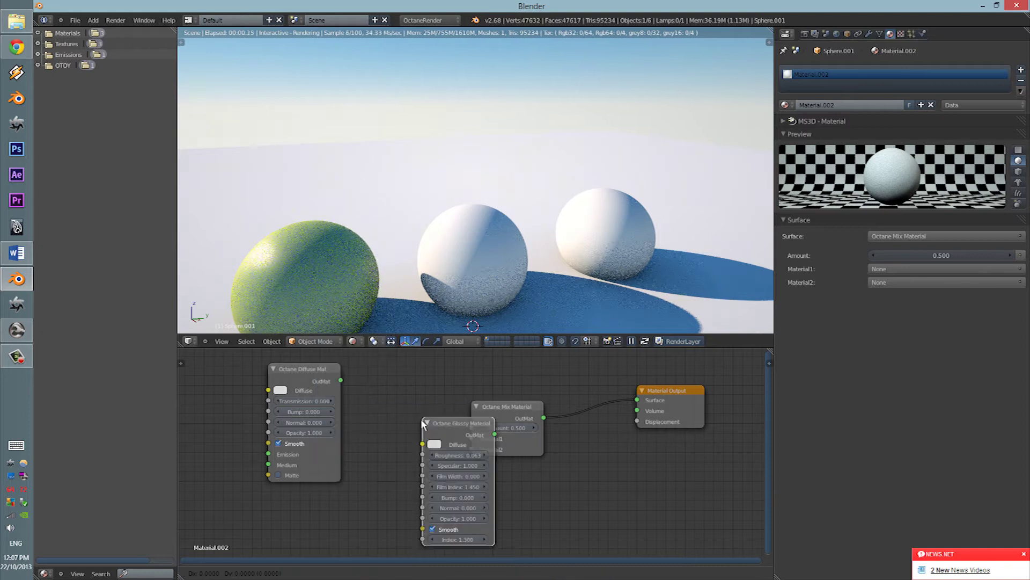
right_click(385, 398)
Add an Octane Specular Material below the diffuse node and connect diffuse to Material1 and specular to Material2 of the mix.
key(shift+a)
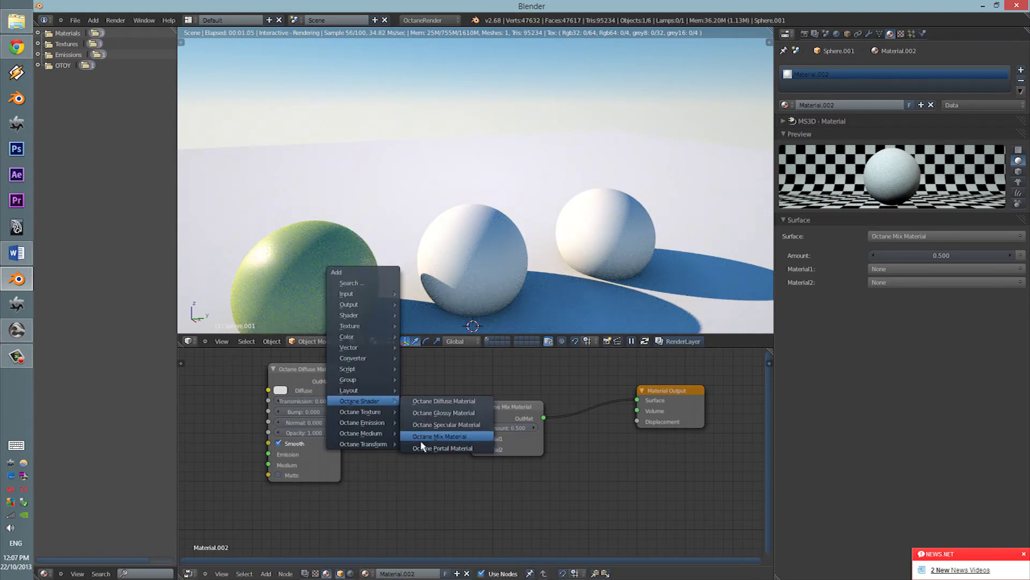
click(424, 425)
click(280, 486)
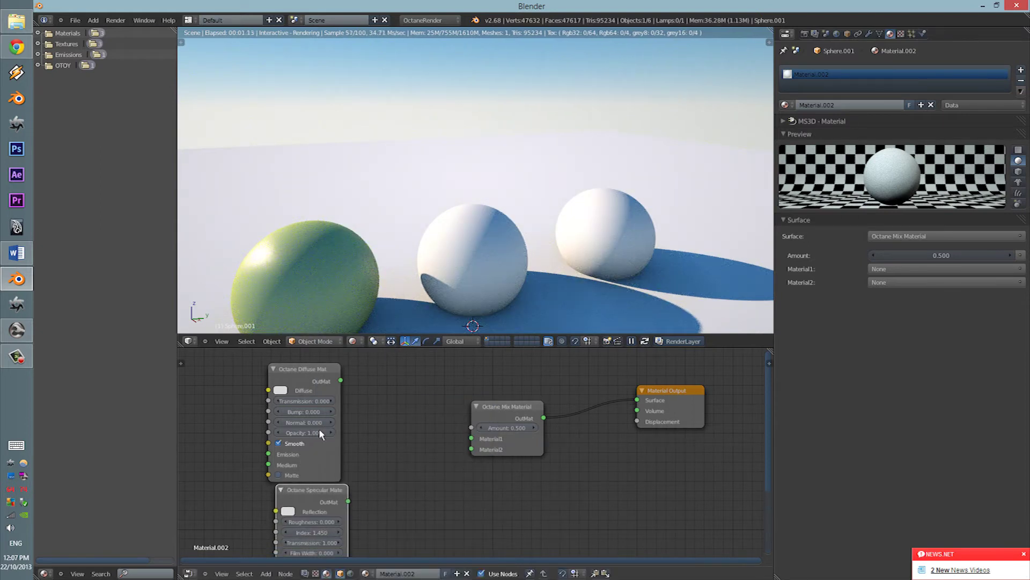
drag(471, 441, 471, 449)
Set the Amount of the Octane Mix Material to 0.556, with the middle sphere seen close up in the render.
middle_drag(483, 269, 487, 211)
scroll(501, 266, up, 2)
middle_drag(416, 209, 502, 203)
scroll(483, 207, up, 3)
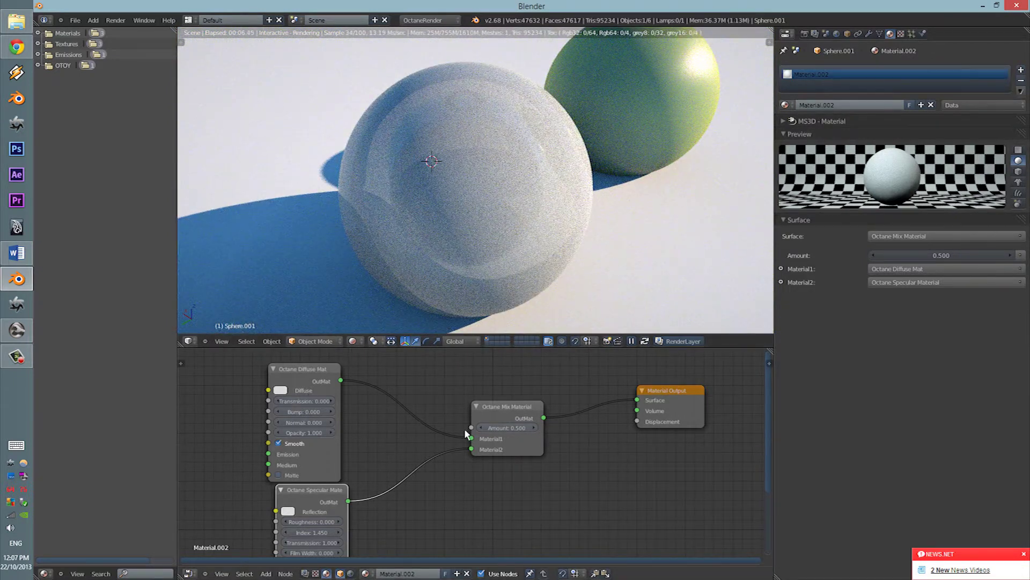
drag(504, 428, 657, 433)
Set the diffuse material's colour to orange-red (R 0.700, G 0.094, B 0.000) and the specular material's Reflection to teal (0.000, 0.700, 0.403).
middle_drag(518, 416, 587, 401)
click(350, 375)
drag(370, 278, 377, 318)
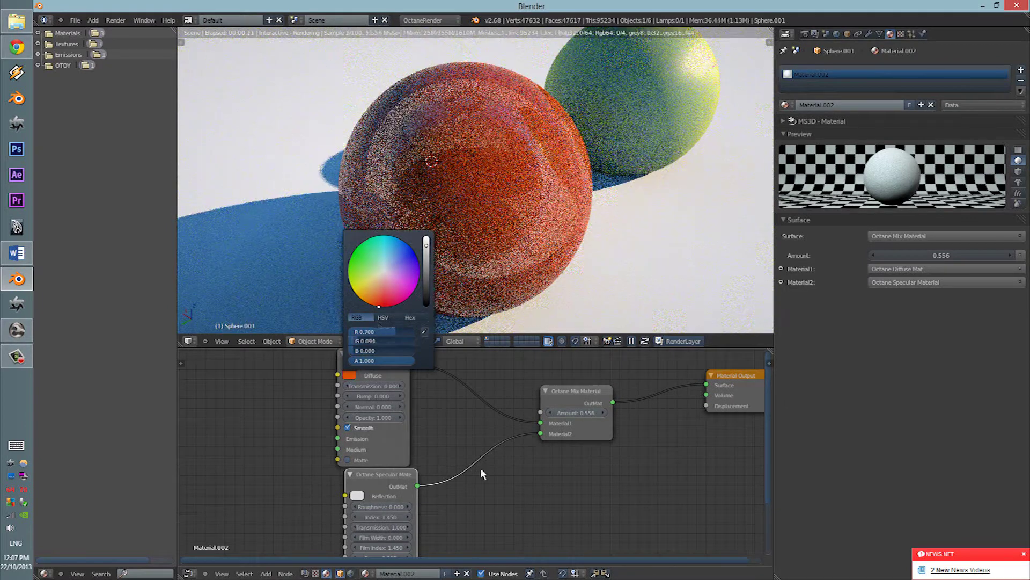
click(358, 496)
click(374, 393)
Enable Fake Shadows on the Octane Specular Material, try a dispersion coefficient of 1.000 and reduce it to about 0.8.
middle_drag(497, 481, 500, 387)
scroll(462, 430, up, 1)
shift+scroll(461, 430, up, 1)
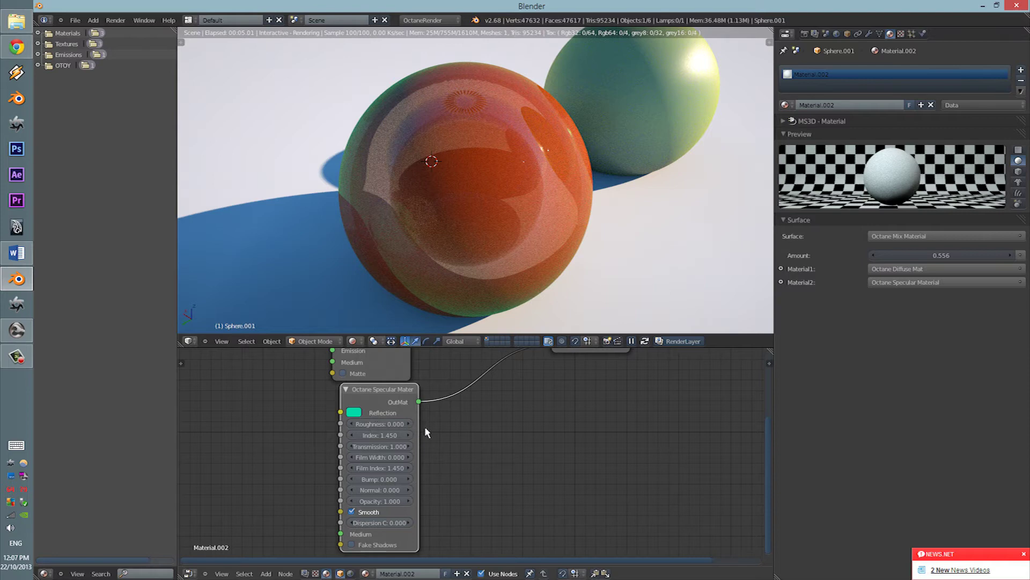
middle_drag(413, 431, 424, 405)
scroll(399, 510, up, 2)
click(369, 530)
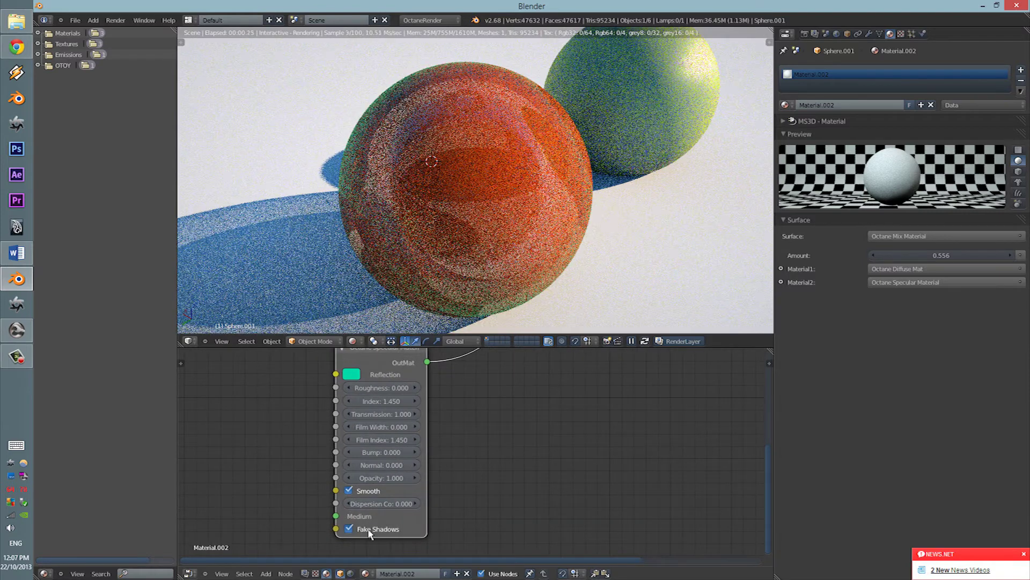
drag(398, 501, 738, 486)
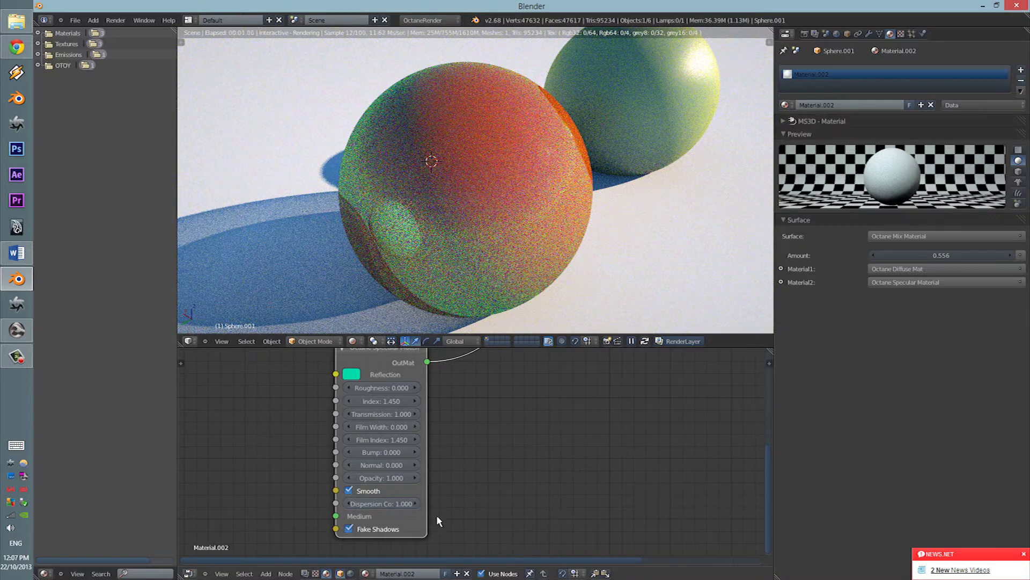
drag(390, 509, 323, 505)
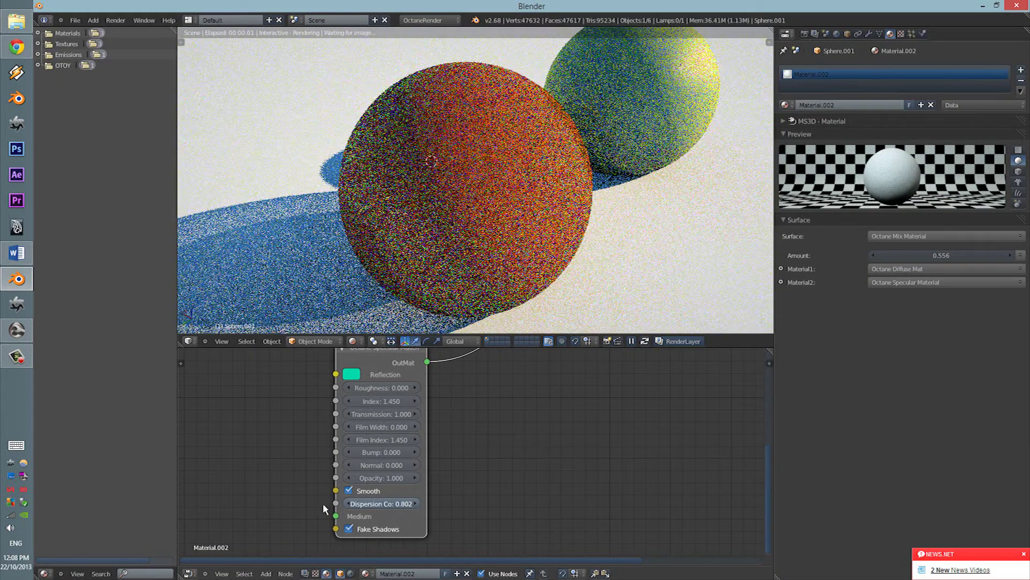
Set the Octane Specular Material's Roughness to 0.140, Index to 2.262, Transmission to 0.870 and Film Index to 2.472.
shift+scroll(501, 478, up, 2)
scroll(472, 453, up, 1)
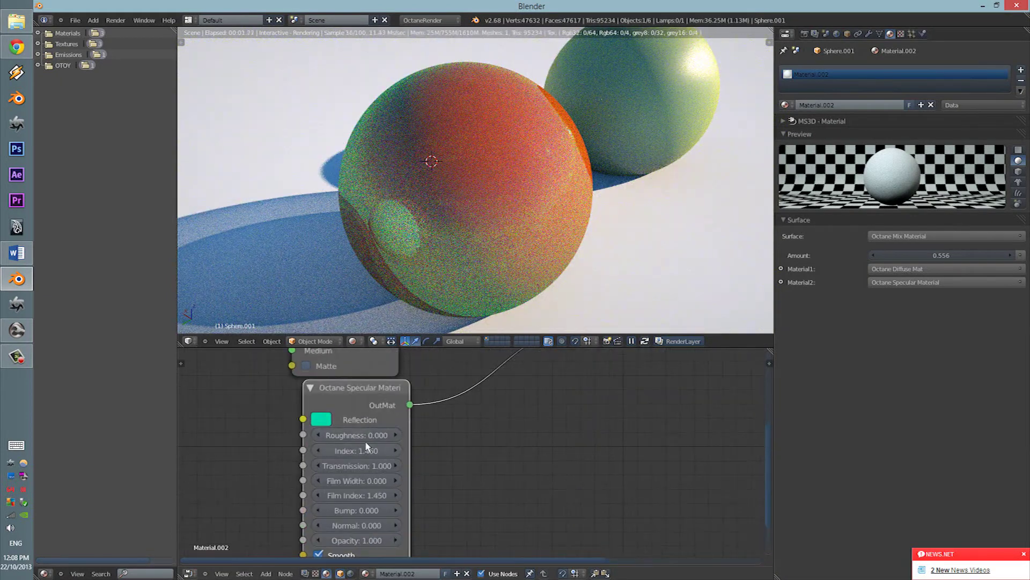
drag(346, 437, 328, 468)
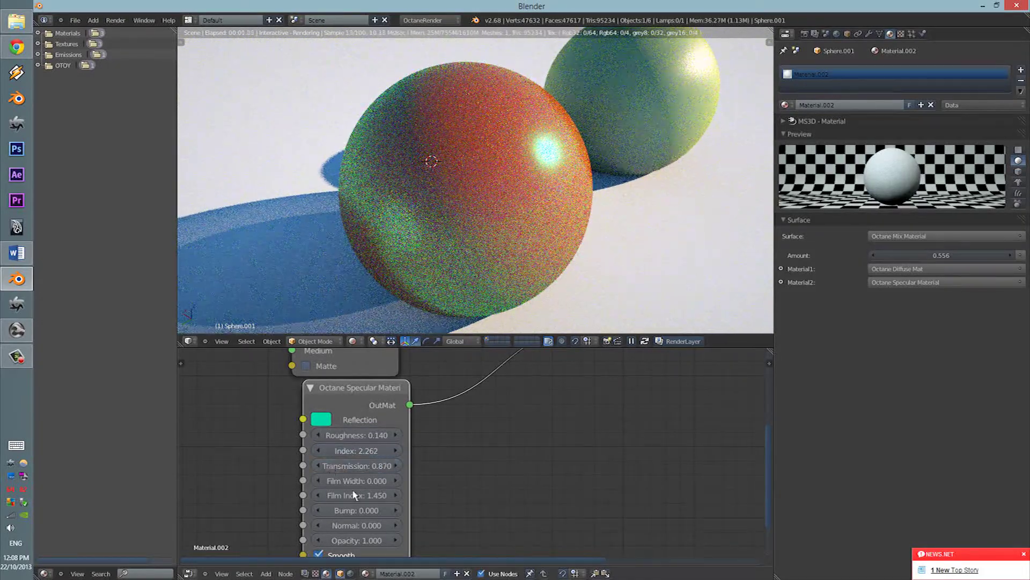
drag(405, 495, 429, 493)
Set the Octane Diffuse Material's Transmission to 0.186.
middle_drag(437, 440, 484, 417)
drag(359, 405, 430, 399)
middle_drag(496, 426, 525, 421)
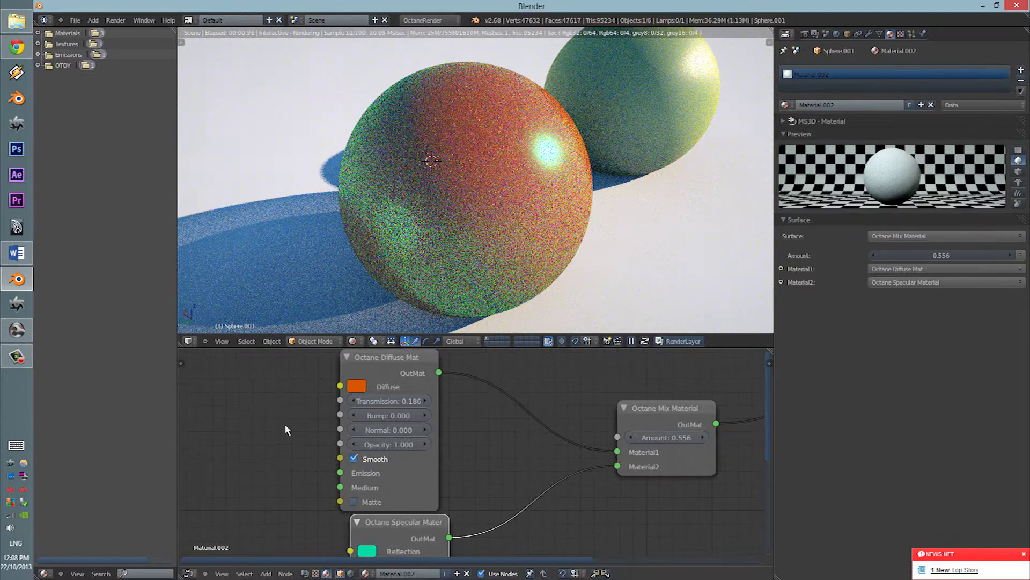
Add an Octane RGB texture node, connect it to the Diffuse input of the Octane Diffuse Material and colour it magenta.
key(shift+a)
mouse_move(269, 426)
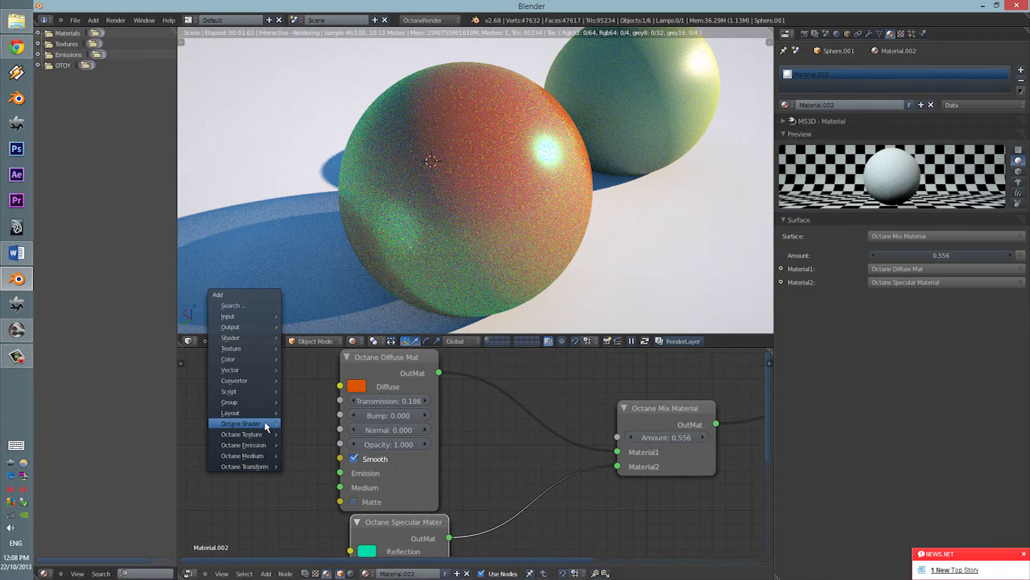
click(334, 210)
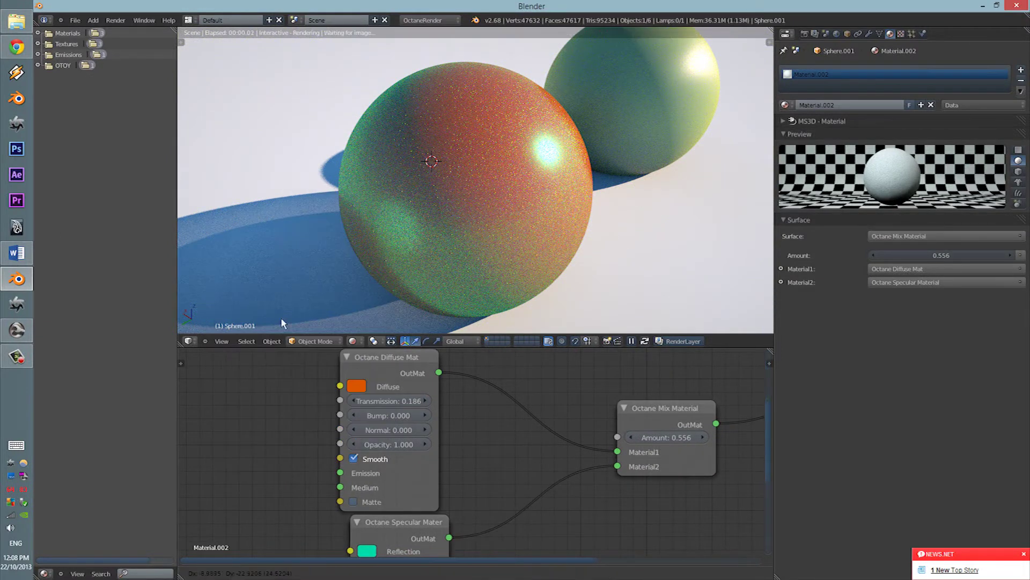
click(253, 385)
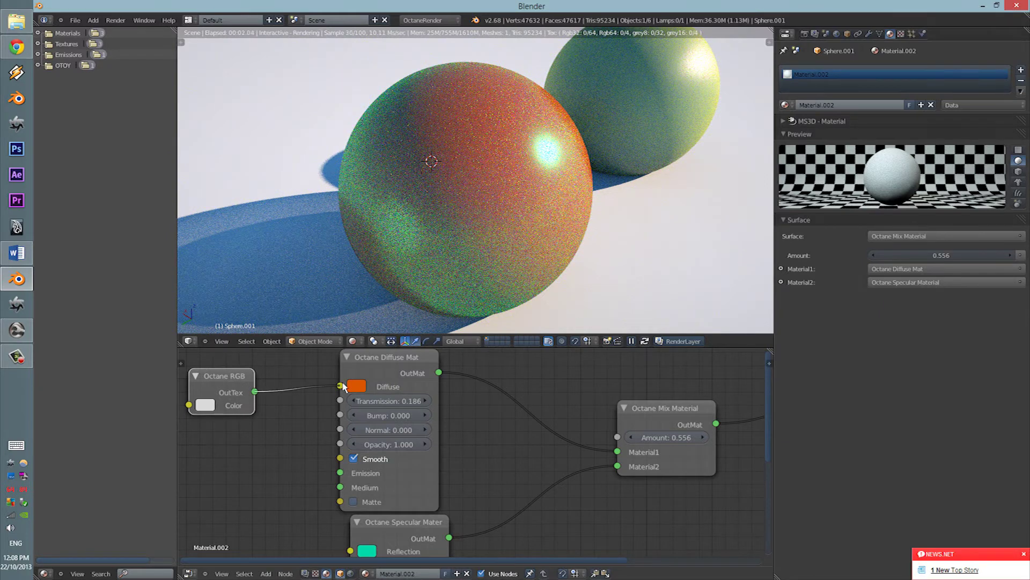
drag(344, 387, 341, 386)
click(205, 405)
mouse_move(263, 252)
mouse_down()
mouse_move(304, 285)
mouse_move(299, 277)
mouse_up()
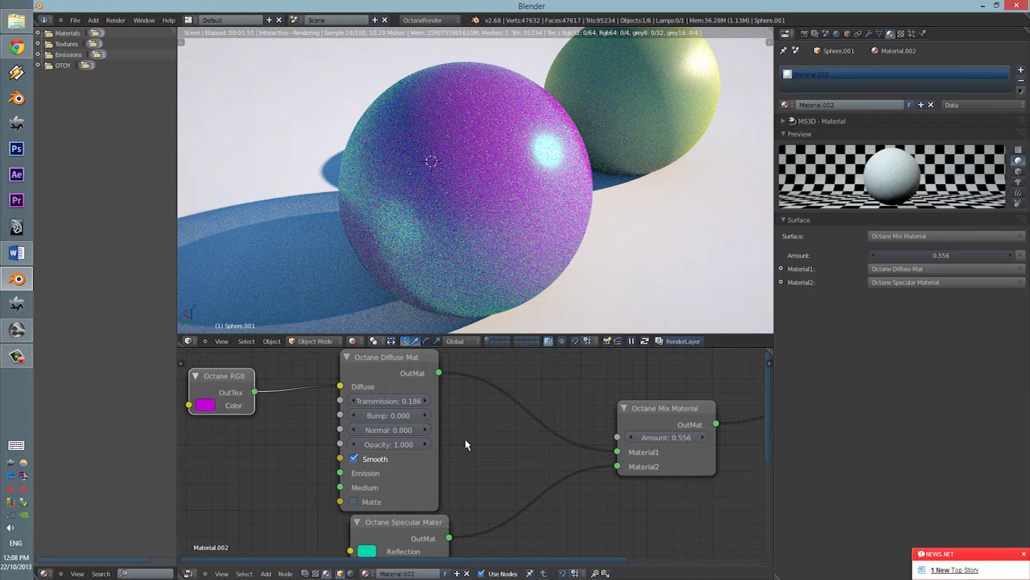
Set the Octane Specular Material's Reflection colour to yellow-green (R 0.419, G 0.700, B 0.000).
middle_drag(465, 440, 460, 386)
scroll(424, 450, down, 2)
click(387, 485)
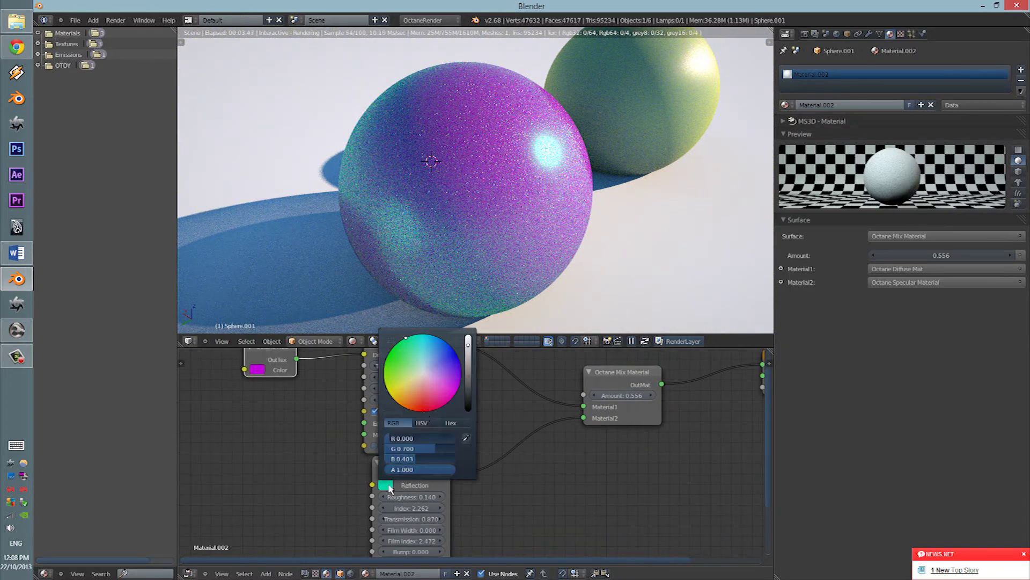
mouse_move(414, 399)
mouse_down()
mouse_move(392, 407)
mouse_move(410, 416)
mouse_move(364, 381)
mouse_up()
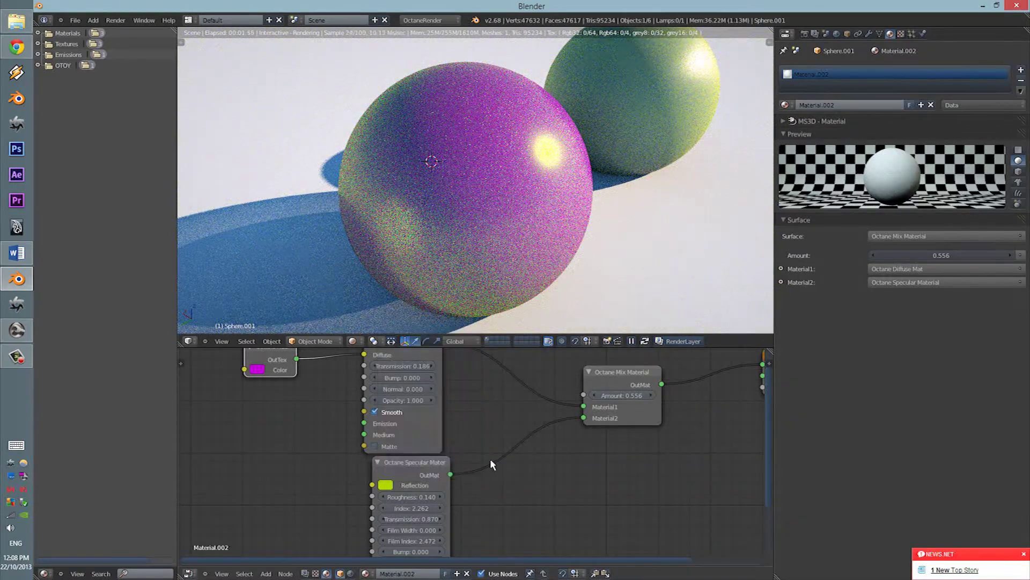
Move the RGB texture link from the diffuse material's Diffuse input to Transmission and set its Diffuse colour to bright green.
scroll(481, 459, up, 2)
middle_drag(446, 459, 424, 464)
scroll(432, 488, down, 3)
drag(356, 385, 355, 385)
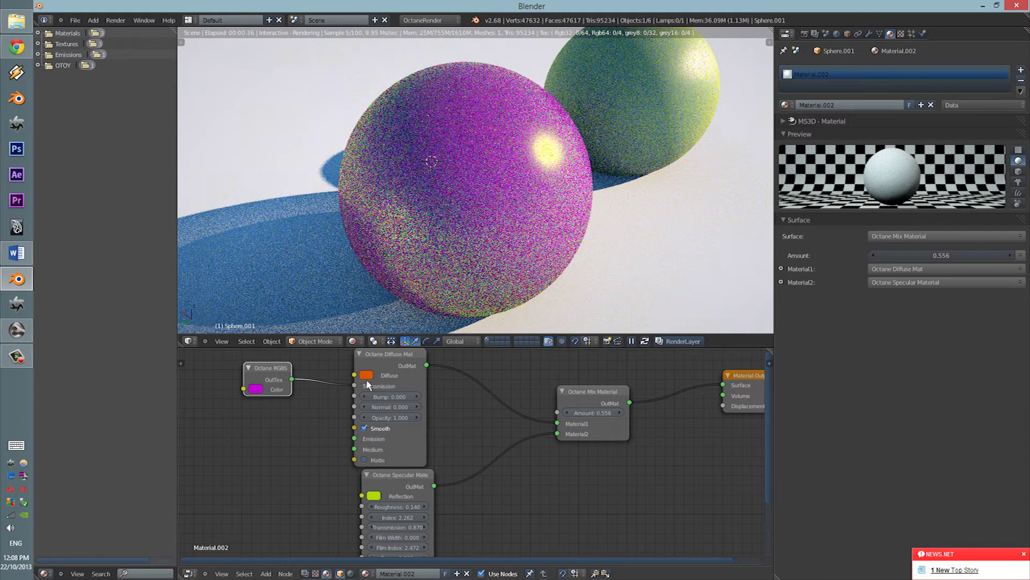
click(366, 375)
click(370, 258)
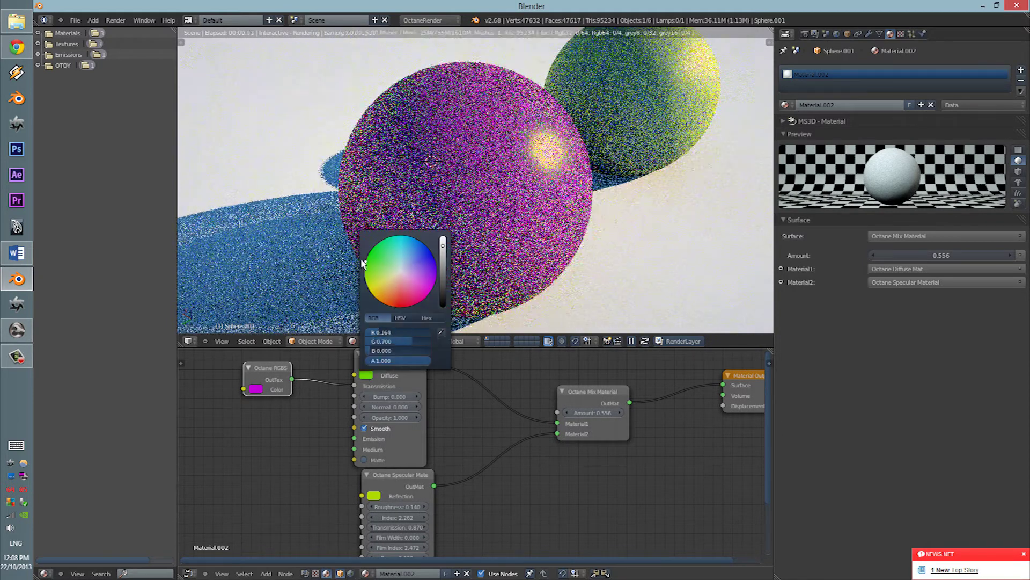
Lower the Amount of the Octane Mix Material to 0.340.
middle_drag(476, 423, 549, 406)
scroll(514, 419, down, 2)
middle_drag(526, 439, 397, 438)
scroll(359, 449, down, 2)
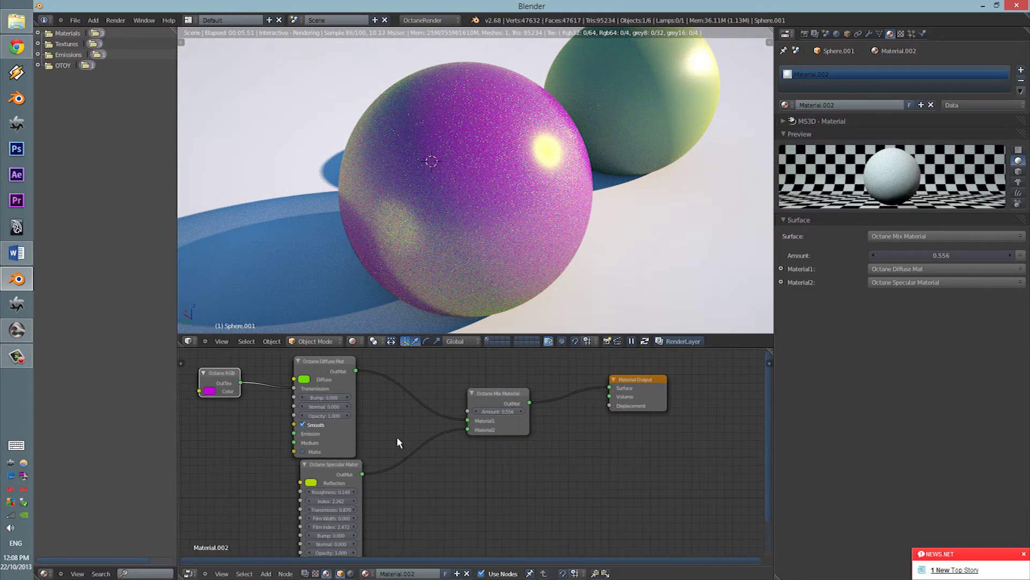
middle_drag(452, 456, 419, 480)
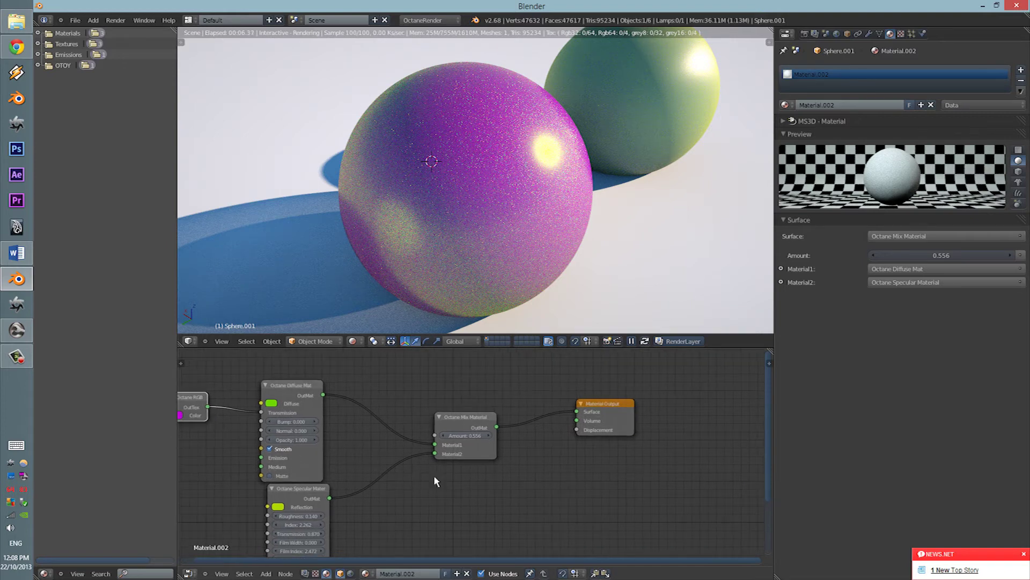
scroll(436, 481, up, 2)
drag(454, 430, 438, 425)
Set the Octane Specular Material's Reflection colour to cyan.
middle_drag(264, 462, 316, 430)
scroll(316, 431, down, 2)
click(292, 489)
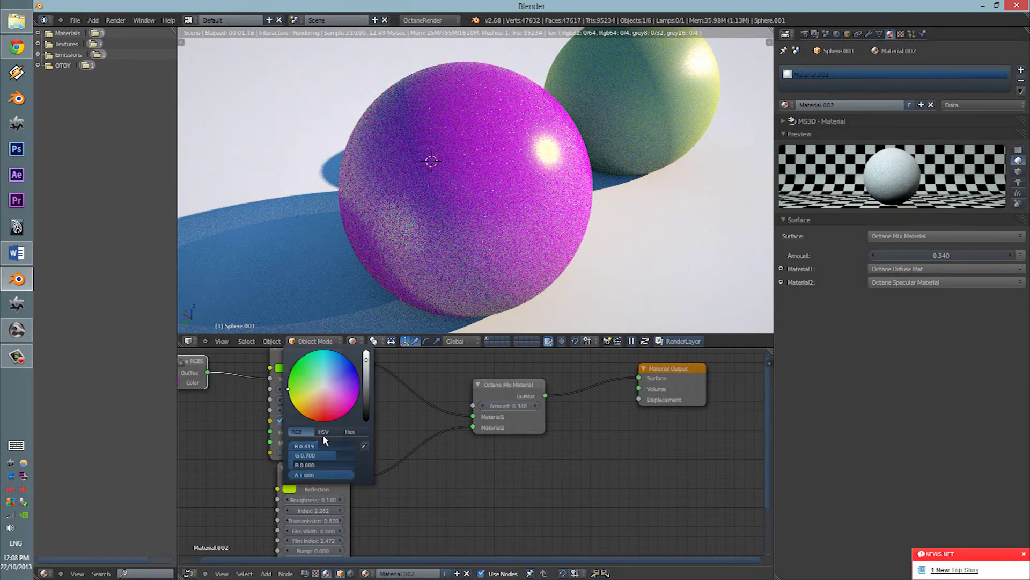
drag(311, 368, 326, 352)
Select the remaining white sphere at the end of the row in the 3D viewport.
middle_drag(413, 416, 439, 421)
scroll(438, 420, down, 1)
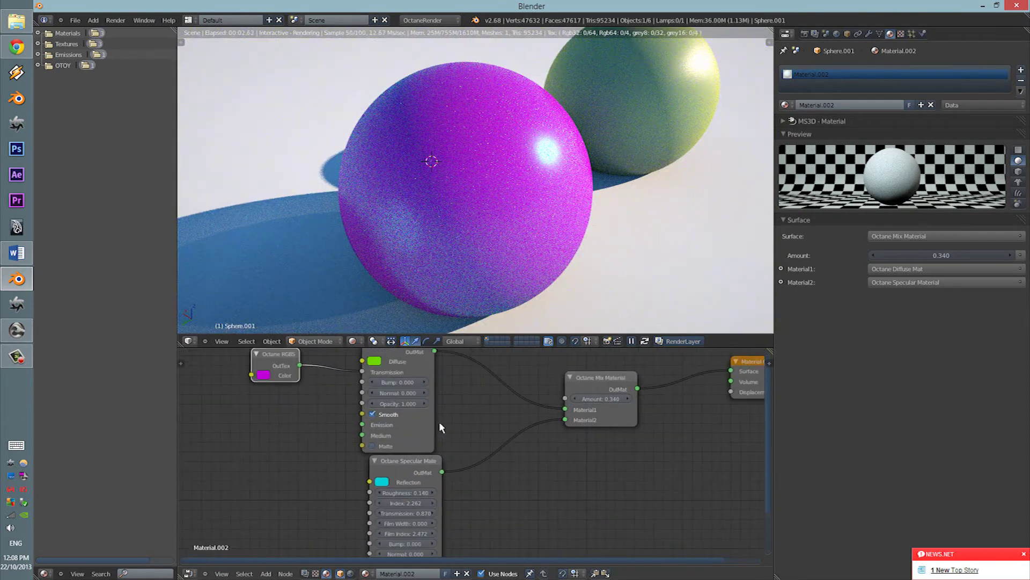
scroll(438, 420, down, 1)
scroll(501, 179, down, 5)
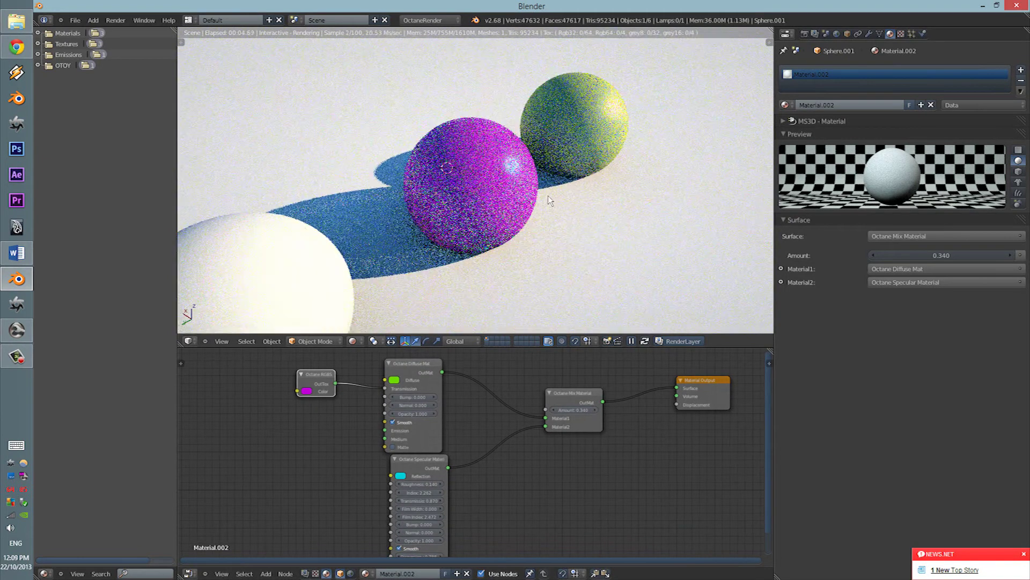
middle_drag(459, 240, 658, 206)
shift+middle_drag(513, 224, 369, 235)
middle_drag(469, 396, 395, 404)
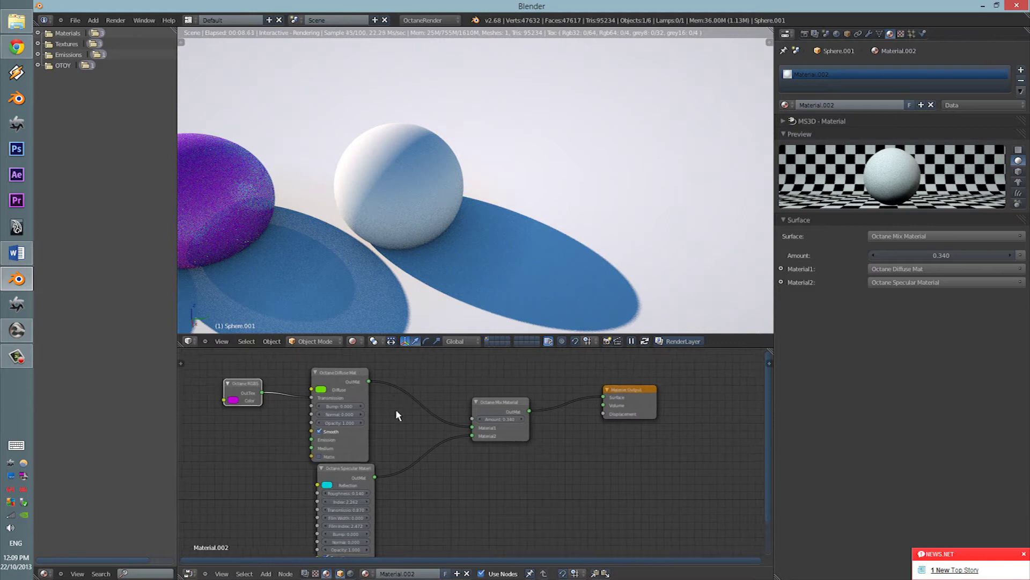
scroll(399, 420, down, 2)
right_click(412, 189)
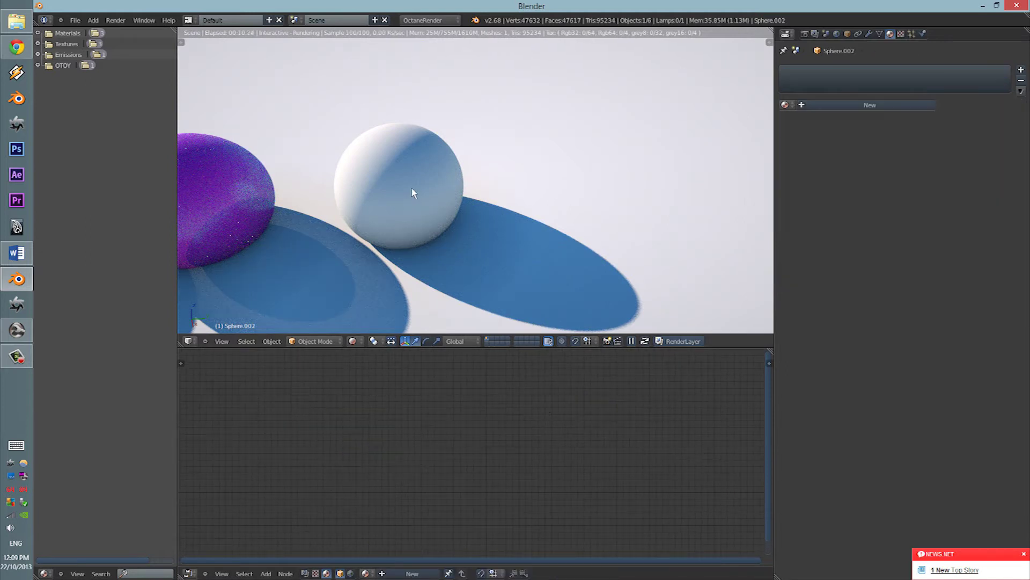
Select the ground plane and delete the default Diffuse BSDF node from its Material.001.
right_click(406, 177)
scroll(528, 413, up, 2)
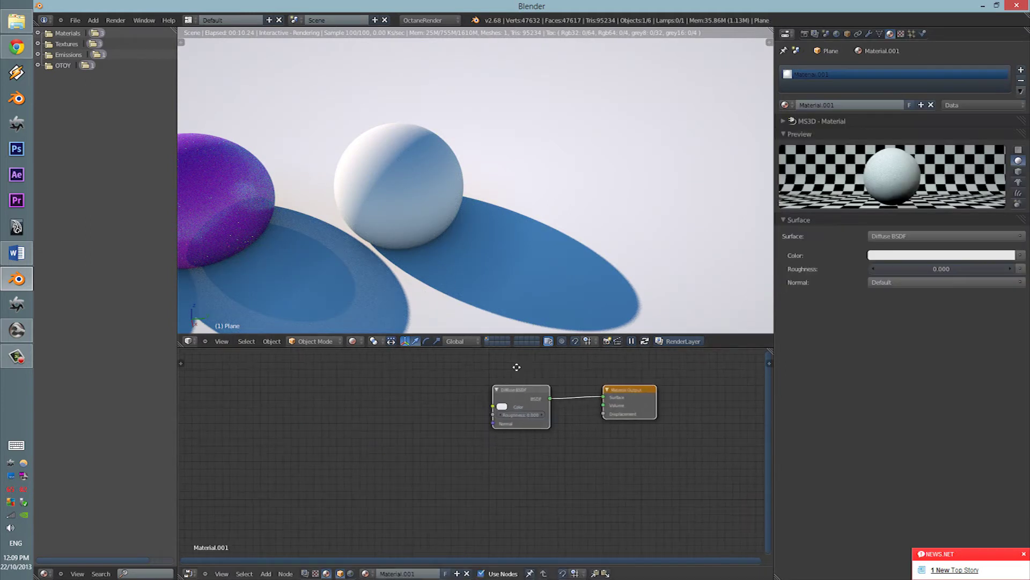
middle_drag(519, 363, 452, 387)
scroll(452, 408, up, 1)
key(x)
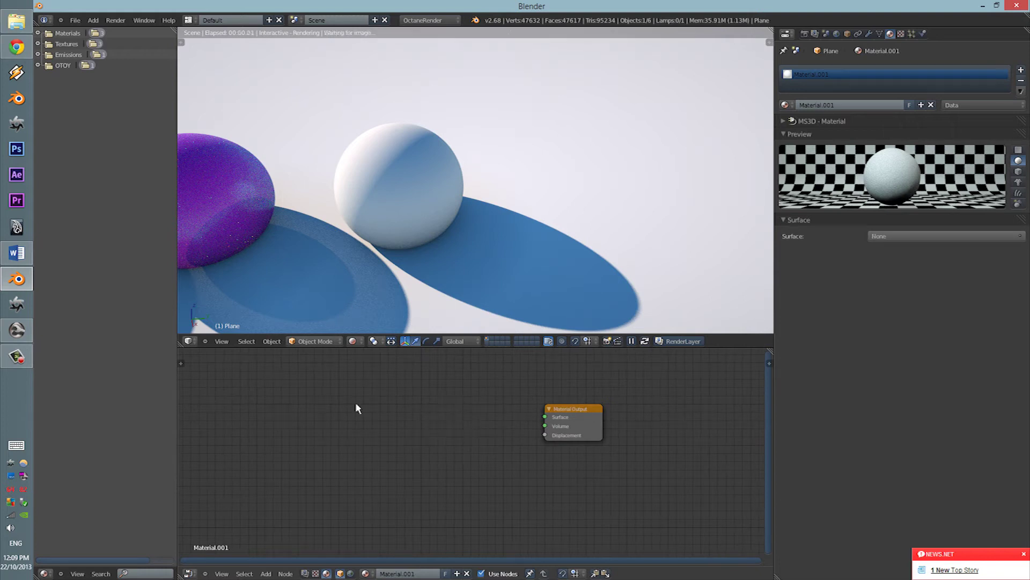
Add an Octane Specular Material node to Material.001 and place an Octane Glossy Material node below it.
key(shift+a)
mouse_move(356, 407)
key(shift+a)
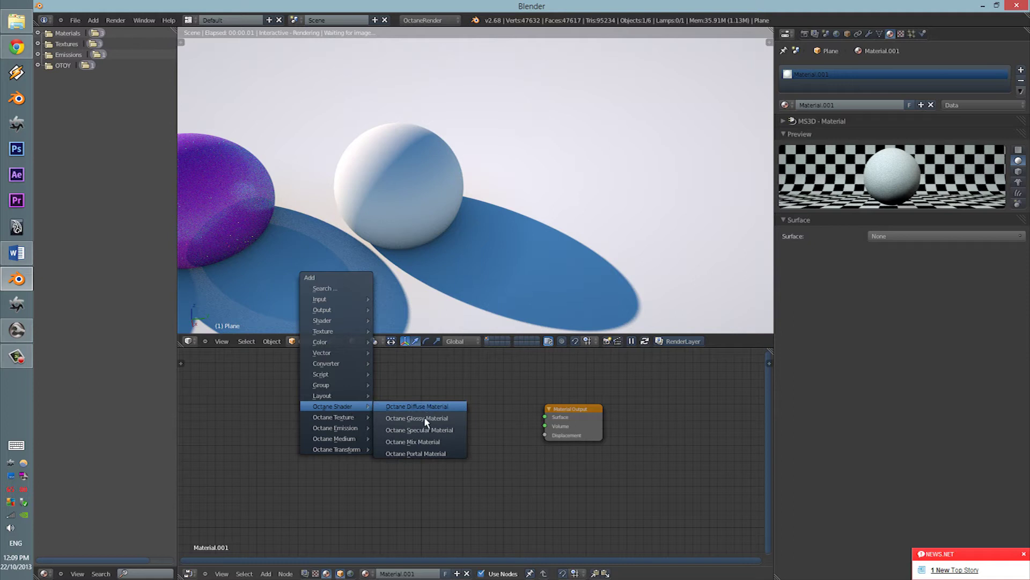
click(418, 432)
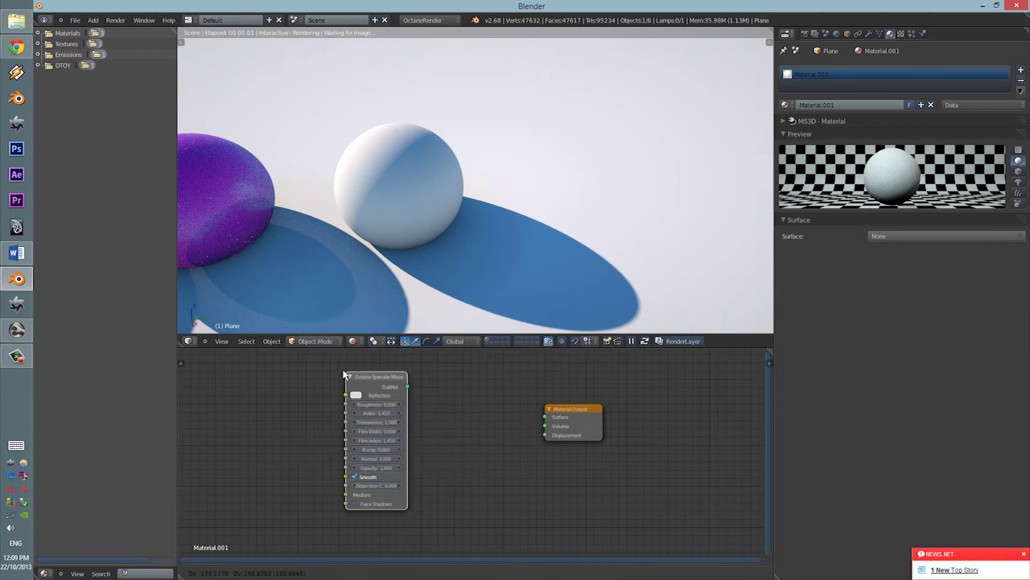
click(343, 369)
key(shift+a)
mouse_move(428, 400)
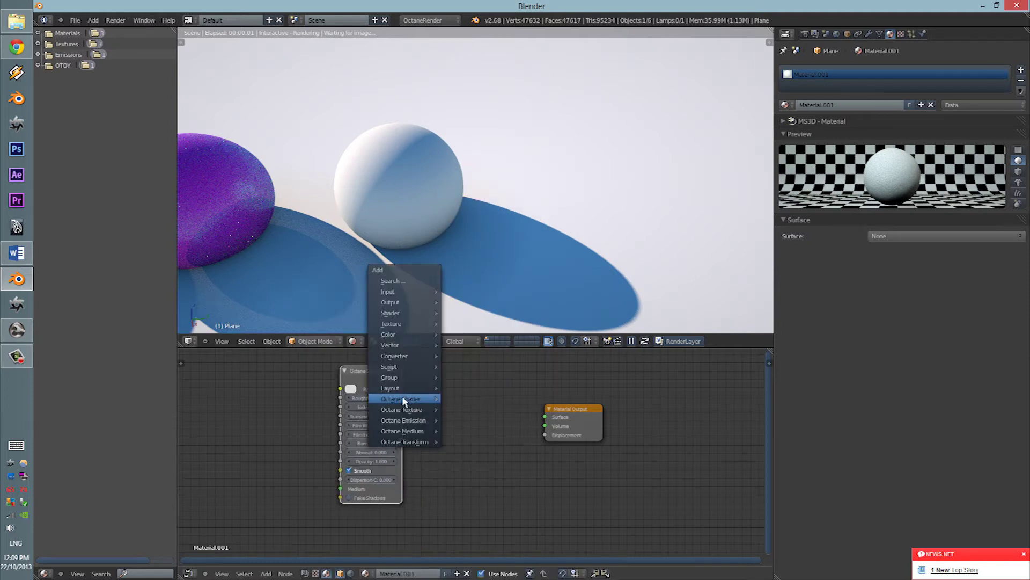
click(479, 411)
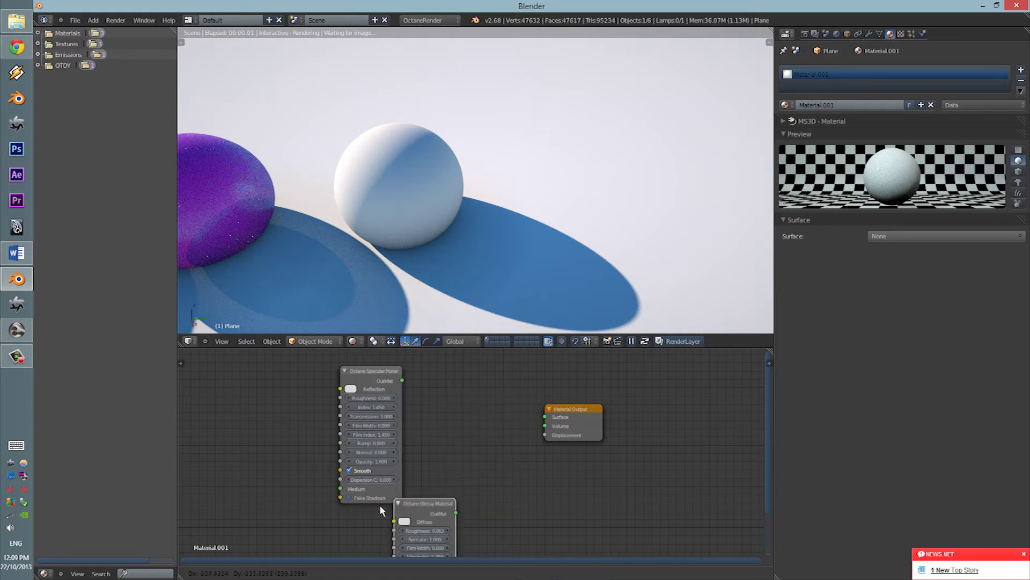
click(345, 512)
Add an Octane Mix Material node, linking Specular to Material1, Glossy to Material2, and the mix to the Material Output's Surface.
key(shift+a)
mouse_move(444, 424)
click(496, 458)
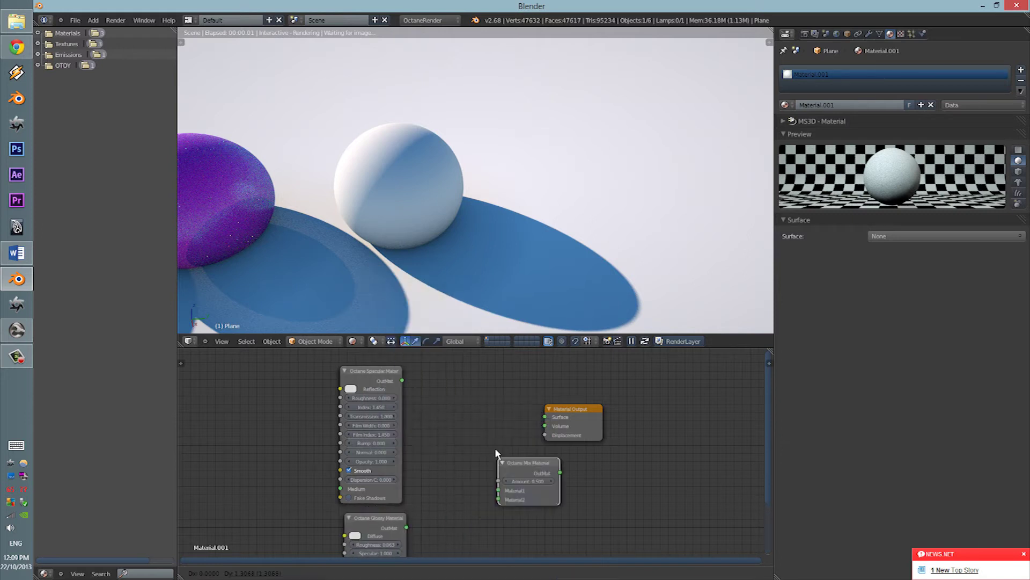
click(440, 446)
drag(403, 381, 413, 395)
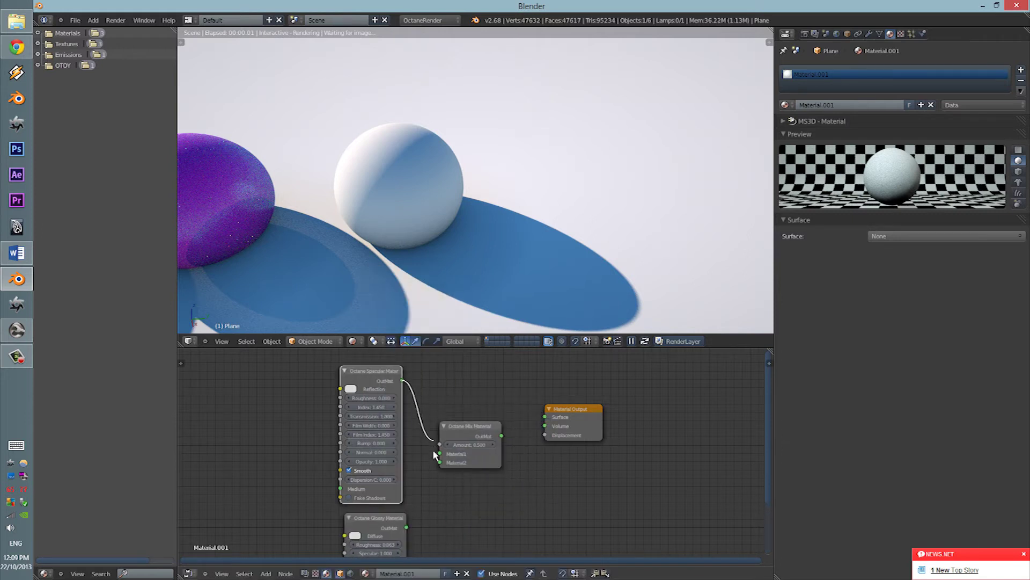
drag(424, 491, 439, 461)
drag(538, 424, 545, 417)
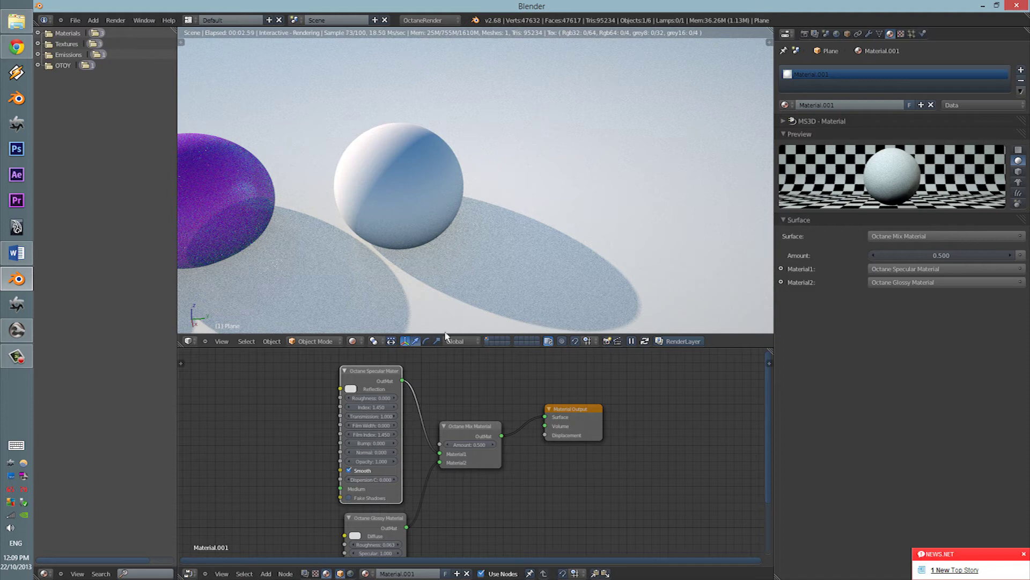
Select the third sphere, Sphere.002, and assign Material.001 to it.
right_click(448, 242)
middle_drag(450, 236, 606, 221)
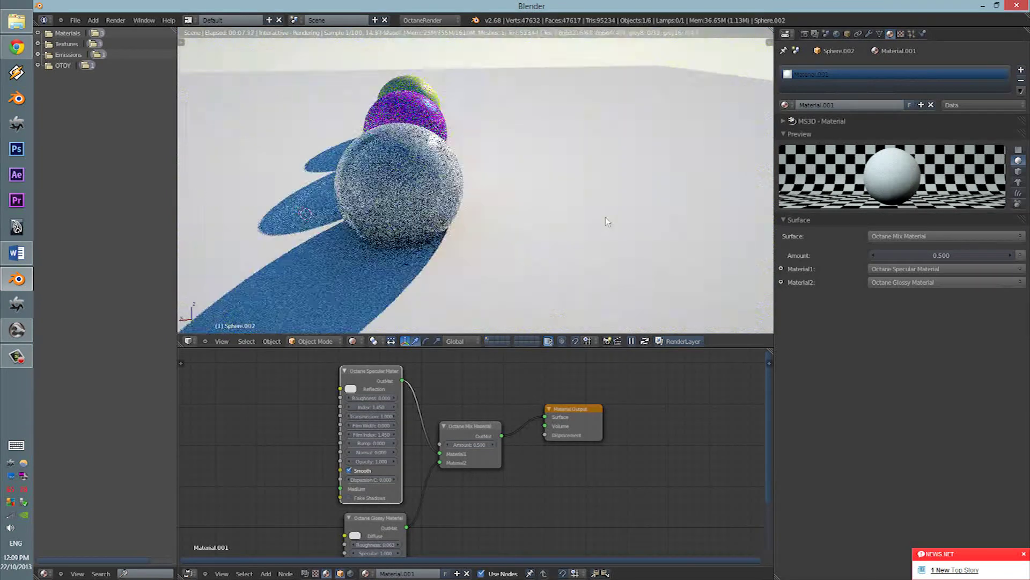
scroll(418, 260, up, 4)
middle_drag(434, 242, 388, 207)
Set the Amount of the Octane Mix Material to 1.000.
middle_drag(520, 469, 503, 451)
scroll(508, 469, up, 1)
scroll(507, 469, down, 1)
scroll(449, 488, up, 1)
middle_drag(441, 504, 474, 417)
scroll(474, 418, up, 1)
middle_drag(470, 477, 437, 572)
scroll(505, 425, up, 2)
drag(470, 405, 341, 408)
drag(470, 405, 907, 409)
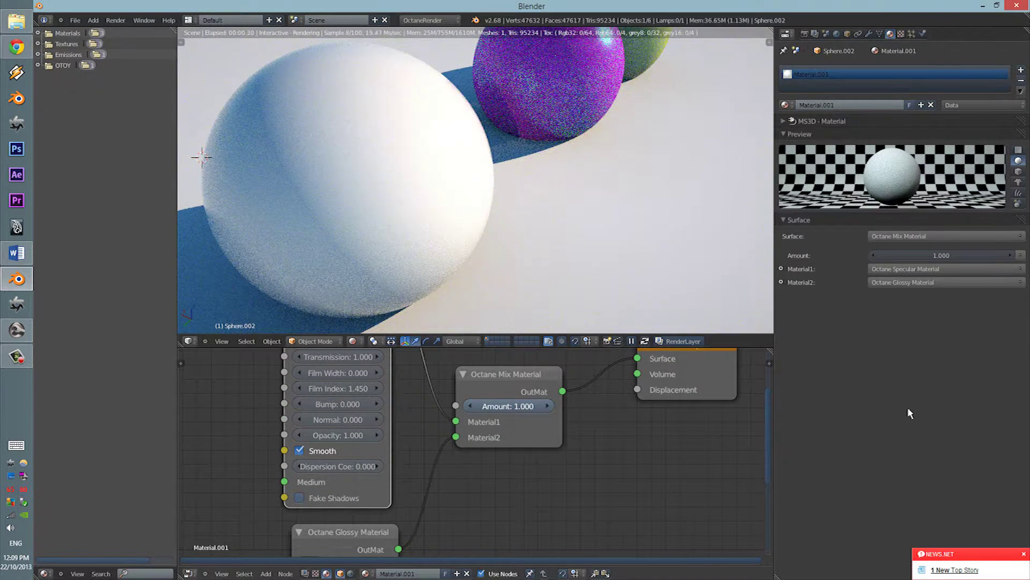
Set the Octane Glossy Material's Index to 4.416 and Roughness to 0.000, keeping Specular at 1.000.
scroll(556, 464, down, 2)
middle_drag(556, 464, 588, 355)
middle_drag(535, 482, 534, 480)
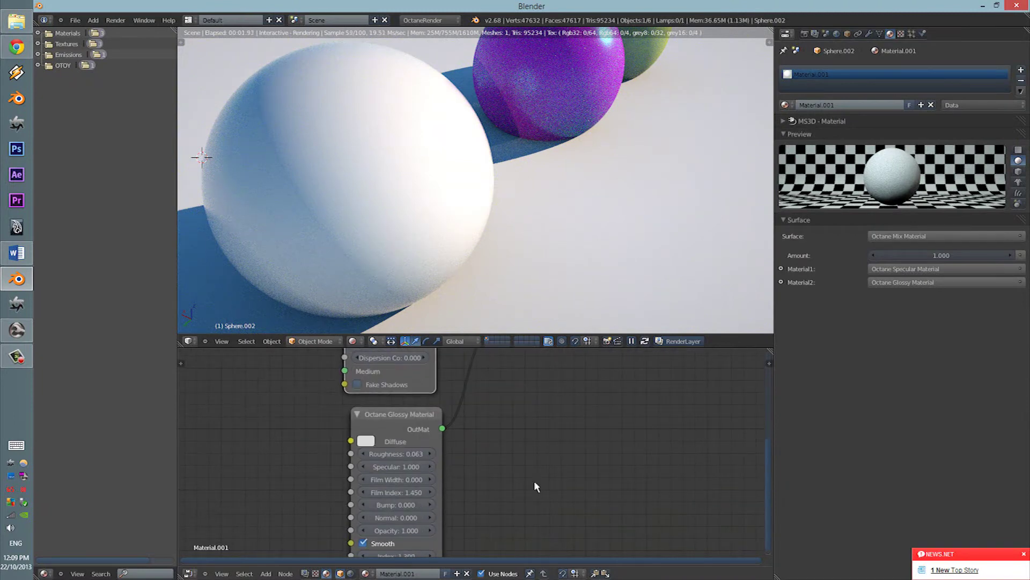
scroll(529, 456, down, 3)
middle_drag(527, 439, 533, 408)
scroll(446, 495, up, 2)
drag(400, 514, 494, 501)
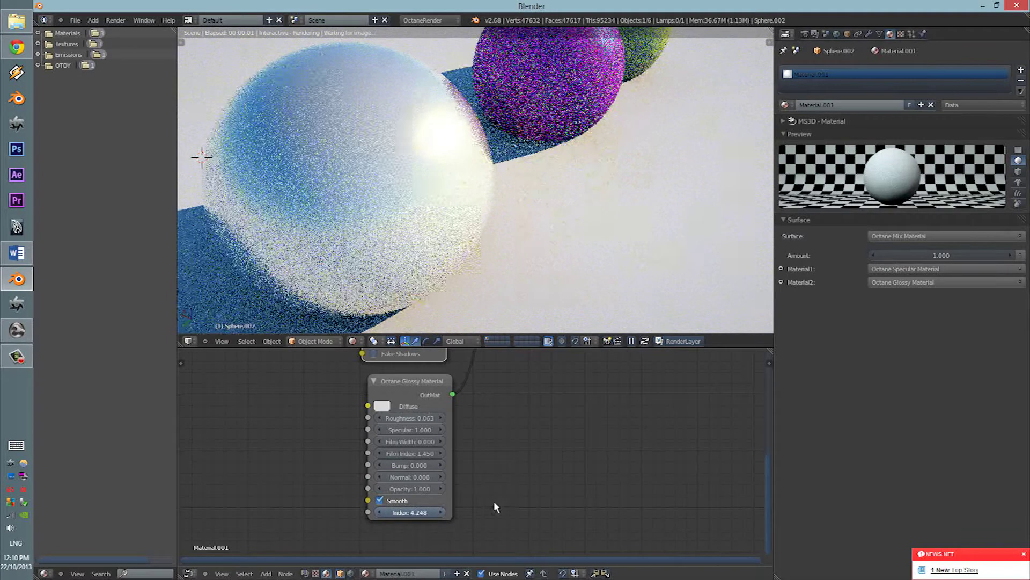
middle_drag(503, 449, 506, 478)
drag(429, 446, 332, 449)
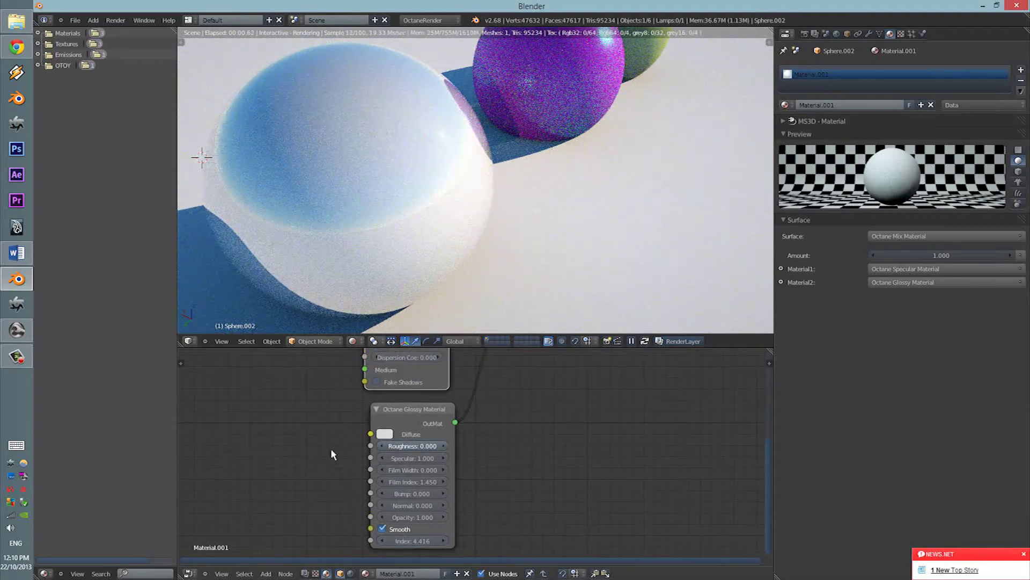
drag(449, 459, 706, 466)
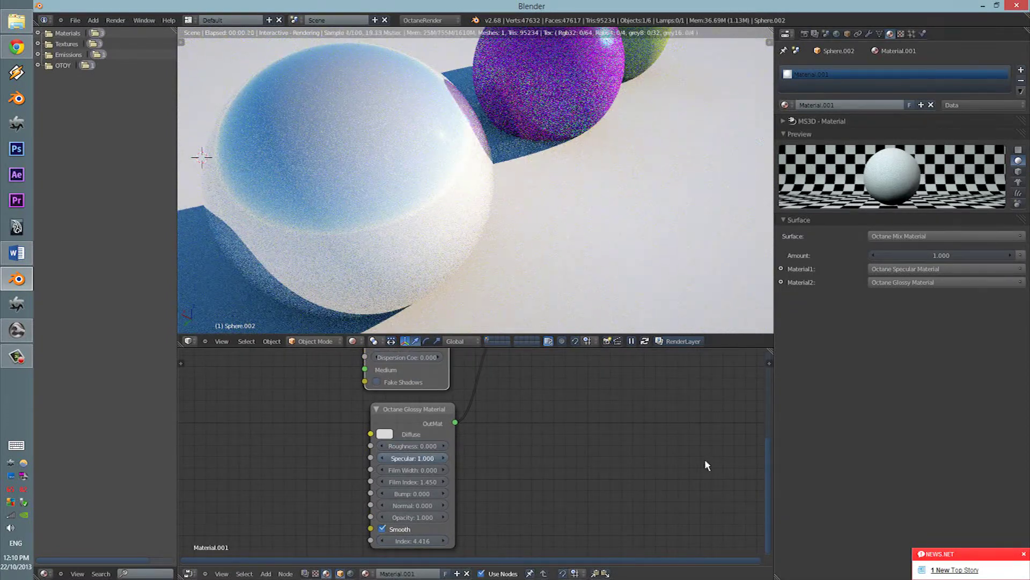
Set the Octane Glossy Material's Film Width to 0.064 and Film Index to 2.500.
scroll(484, 475, up, 3)
middle_drag(485, 475, 513, 440)
drag(452, 447, 515, 445)
mouse_move(456, 433)
mouse_down()
mouse_move(498, 430)
mouse_move(463, 435)
mouse_up()
Lower the Amount of the Octane Mix Material to 0.000.
middle_drag(491, 450, 470, 562)
middle_drag(500, 394, 471, 474)
drag(523, 426, 204, 446)
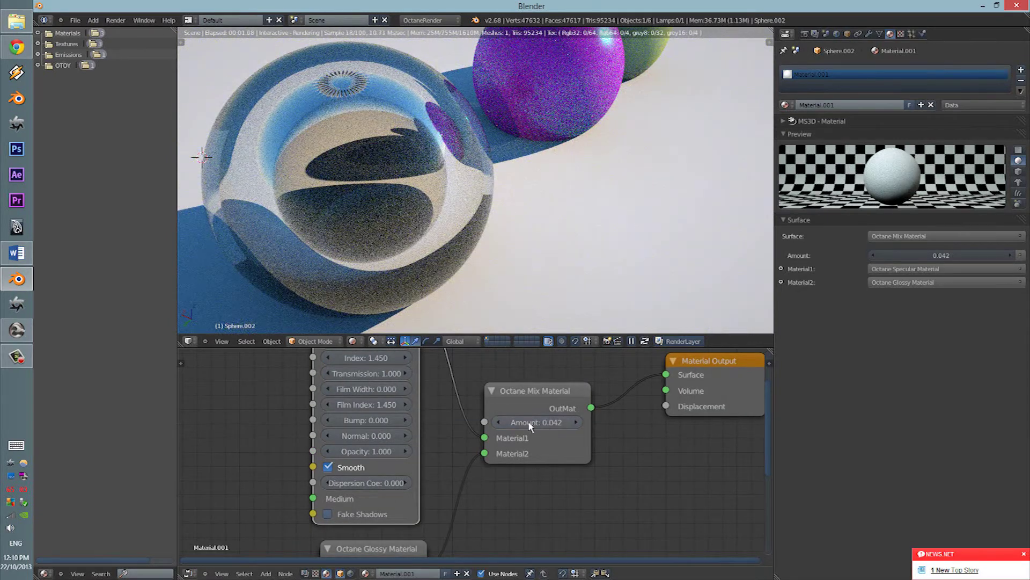
drag(528, 423, 429, 442)
Set the Octane Specular Material's Dispersion Coefficient to 0.046 and Index to 1.000.
drag(391, 482, 421, 479)
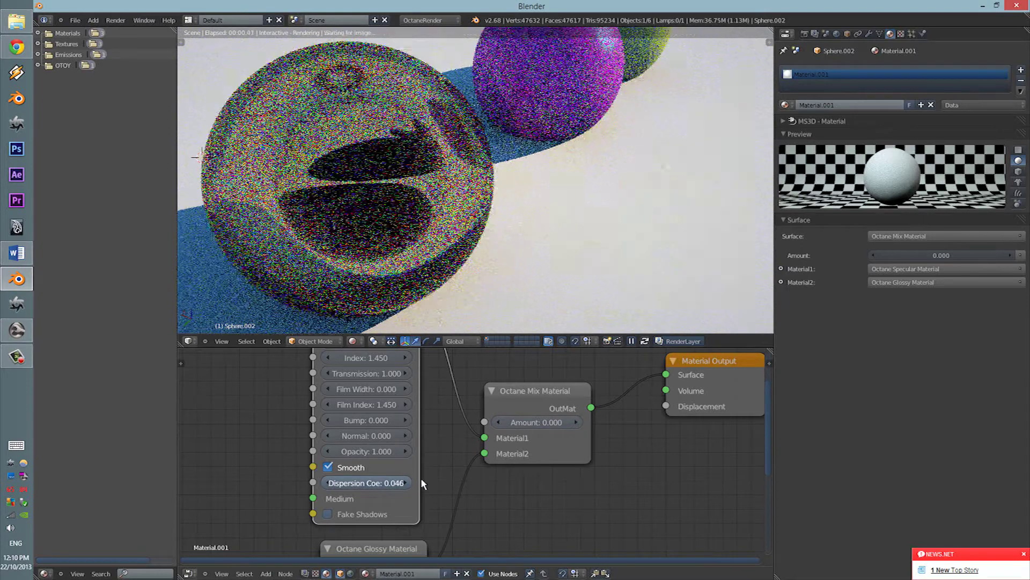
middle_drag(449, 415, 412, 455)
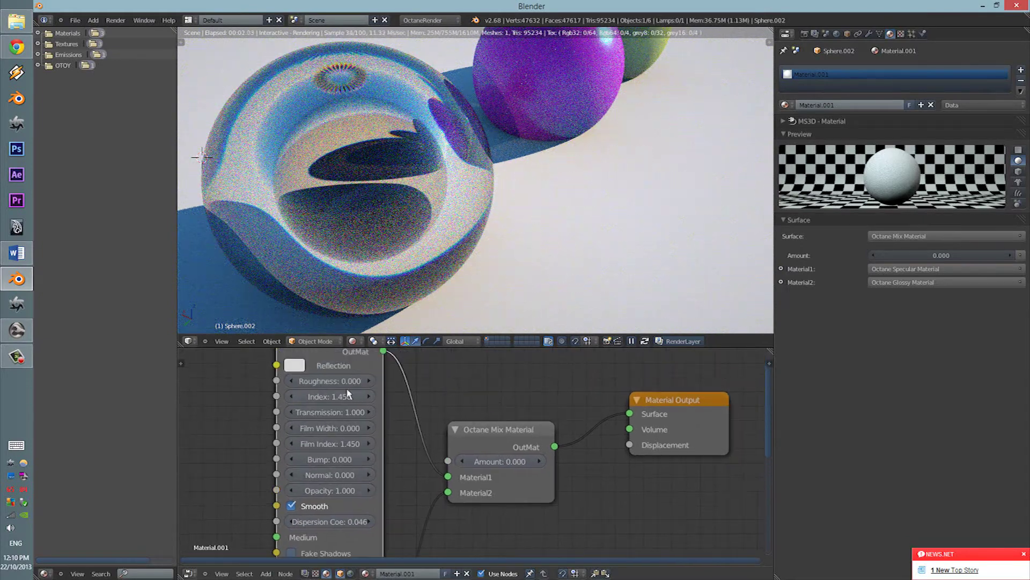
drag(321, 399, 303, 398)
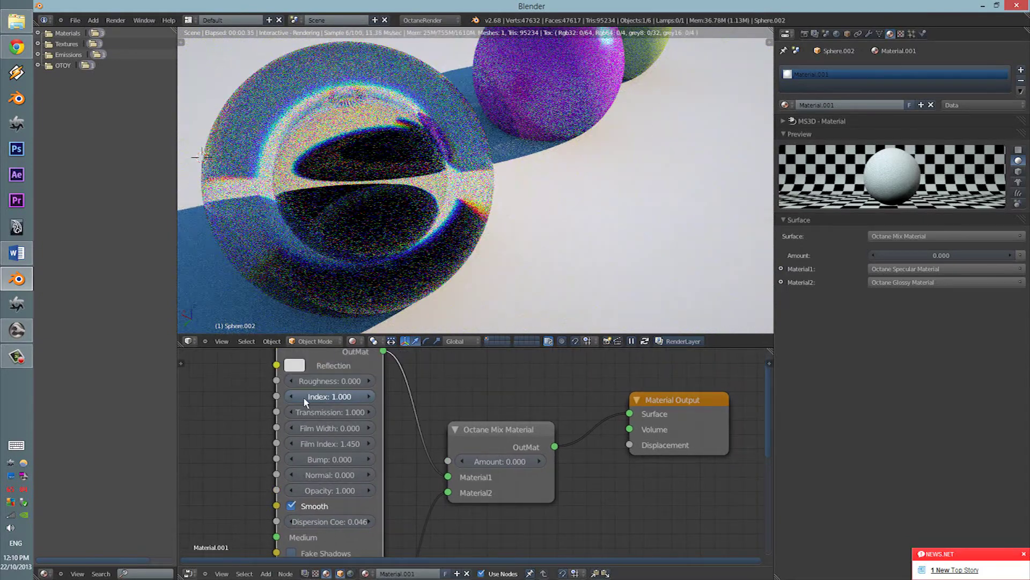
Set the Octane Specular Material's Reflection colour to bright green.
middle_drag(226, 380, 304, 397)
click(372, 393)
click(387, 236)
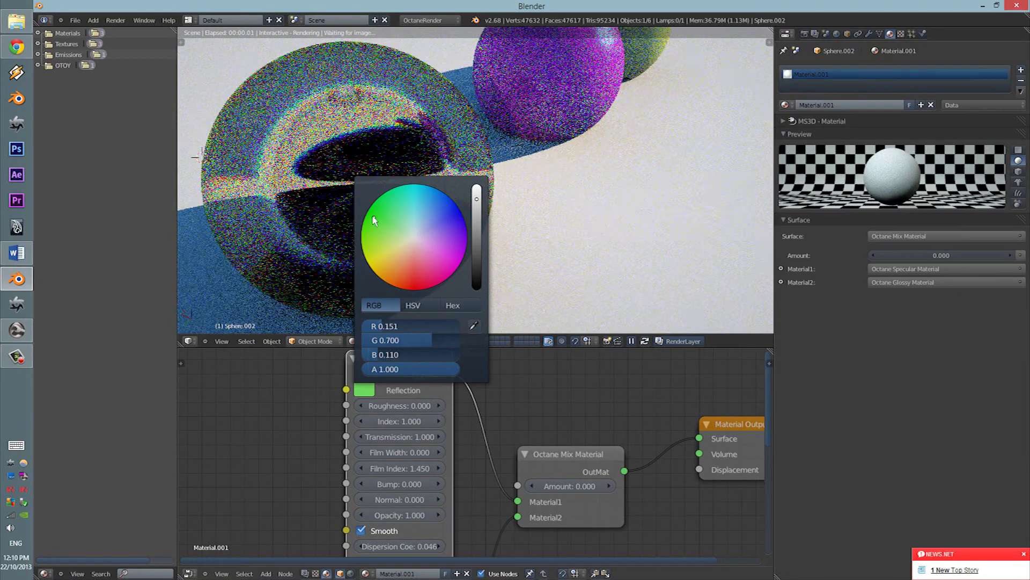
Set the Octane Glossy Material's Diffuse colour to orange.
middle_drag(282, 424, 297, 365)
scroll(279, 390, down, 2)
click(374, 495)
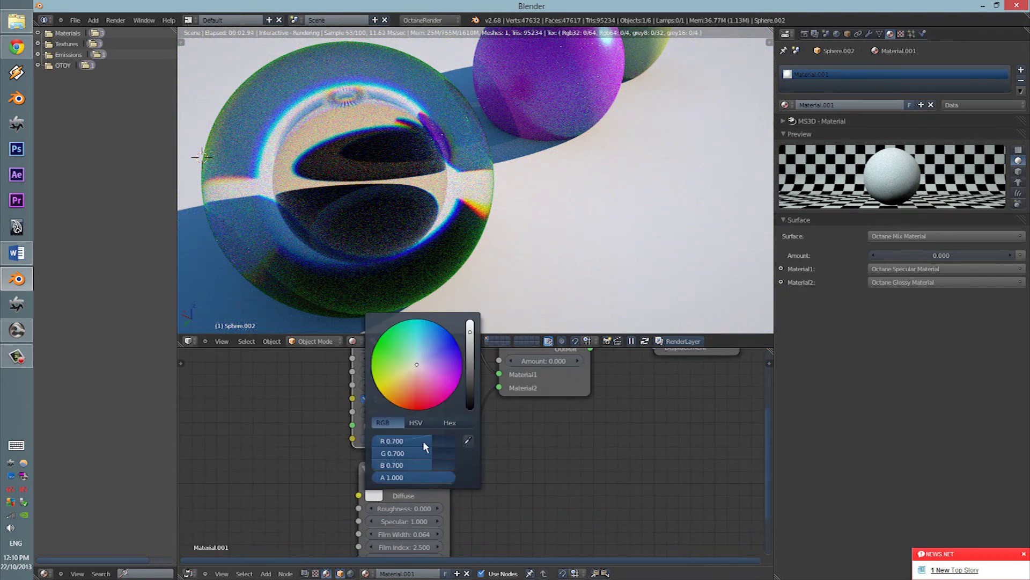
click(408, 387)
Add an Octane Absorption Medium node beside the Specular and Glossy material nodes.
middle_drag(328, 420, 356, 452)
scroll(309, 462, down, 3)
scroll(364, 424, down, 1)
scroll(356, 452, up, 2)
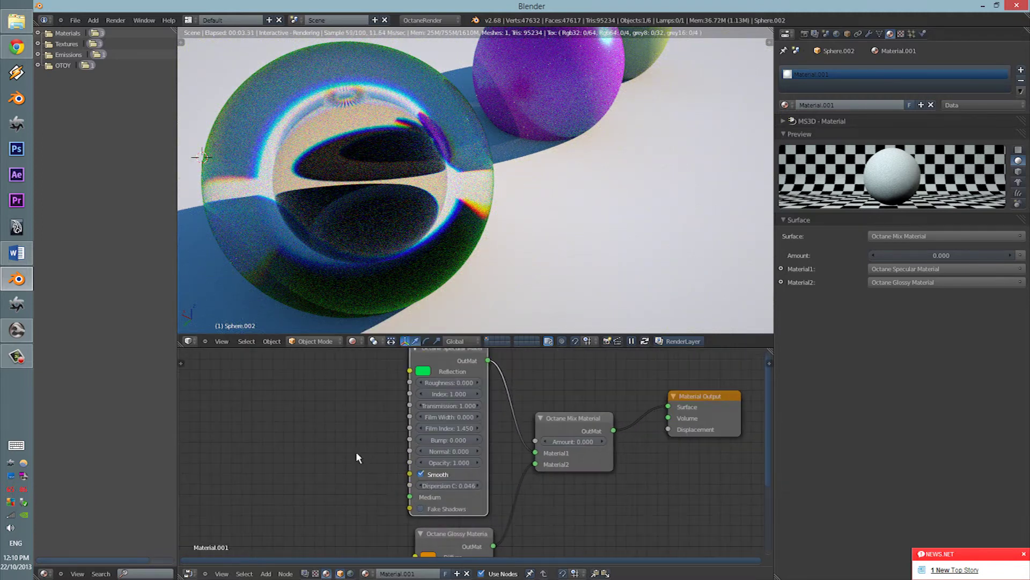
middle_drag(288, 467, 299, 410)
key(shift+a)
mouse_move(301, 410)
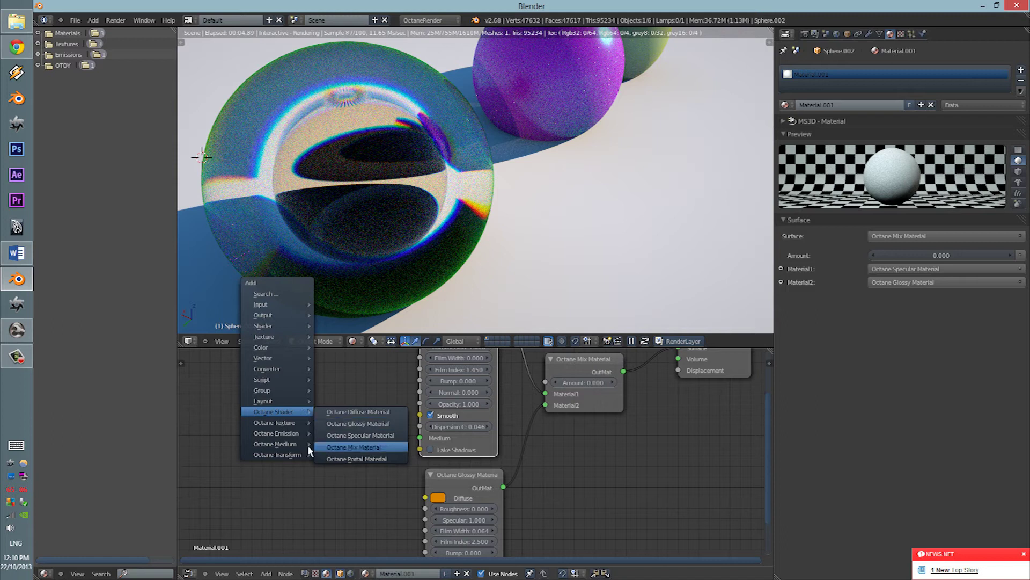
mouse_move(286, 444)
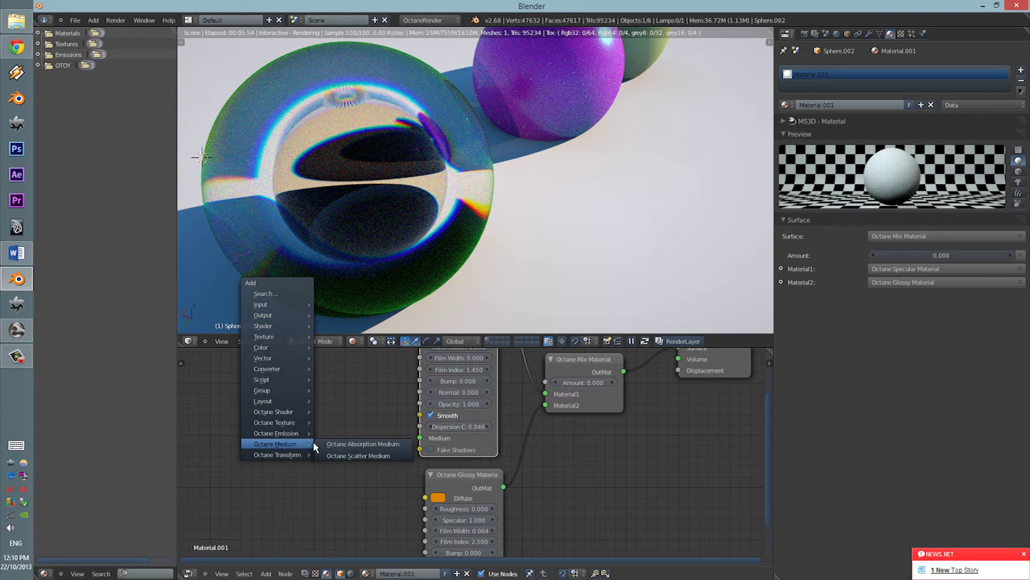
click(339, 445)
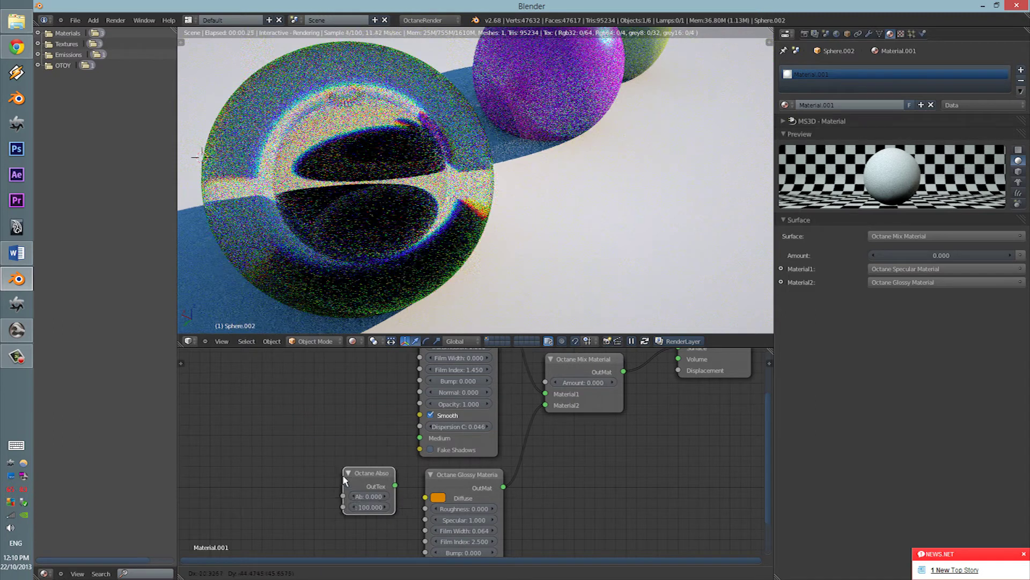
click(289, 470)
drag(343, 482, 379, 488)
middle_drag(356, 471, 340, 383)
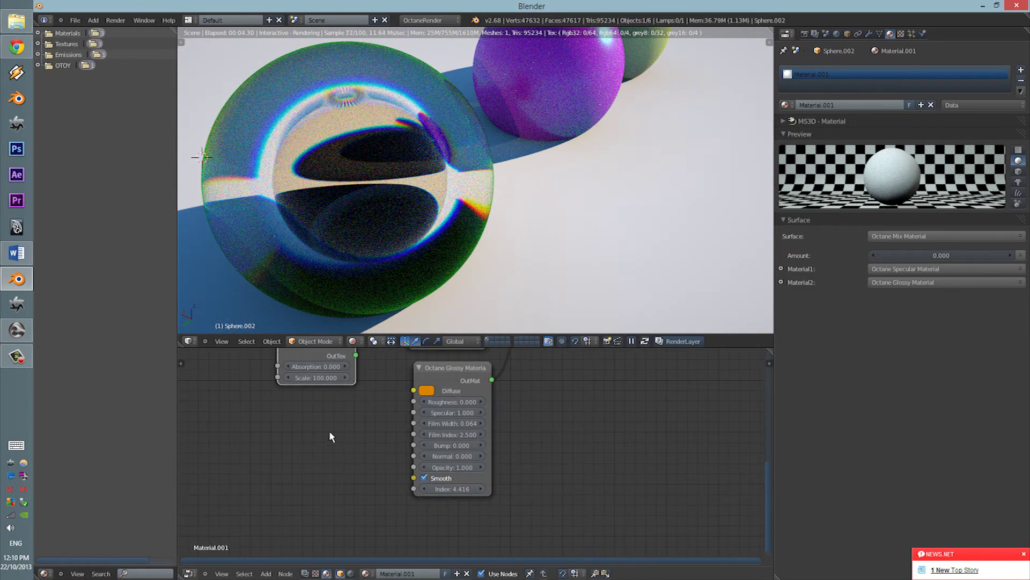
drag(329, 382, 329, 431)
middle_drag(359, 396, 362, 474)
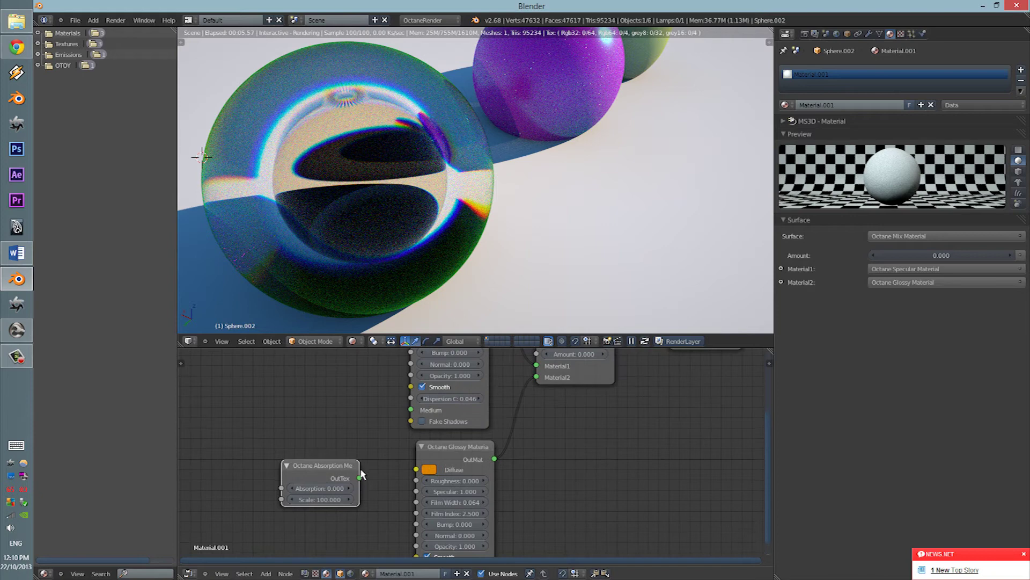
Link the Absorption Medium to the Specular Material's Medium input, with Absorption 0.004 and Scale 172.921.
key(g)
click(391, 411)
drag(406, 417, 410, 410)
drag(334, 460, 312, 469)
Set the Amount of the Octane Mix Material to 0.332.
middle_drag(569, 364, 473, 403)
drag(462, 396, 553, 390)
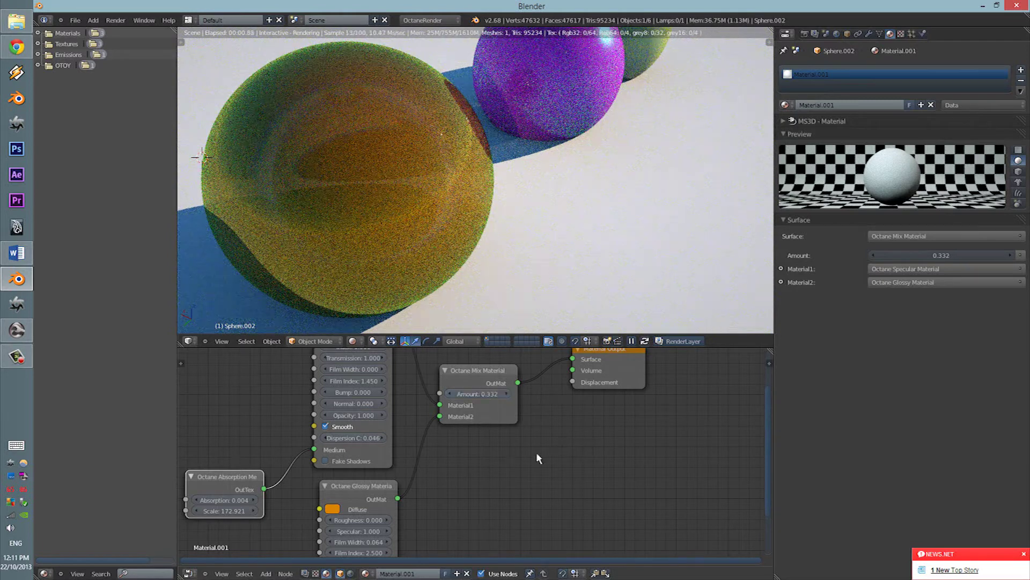
middle_drag(536, 452, 526, 474)
scroll(522, 208, down, 1)
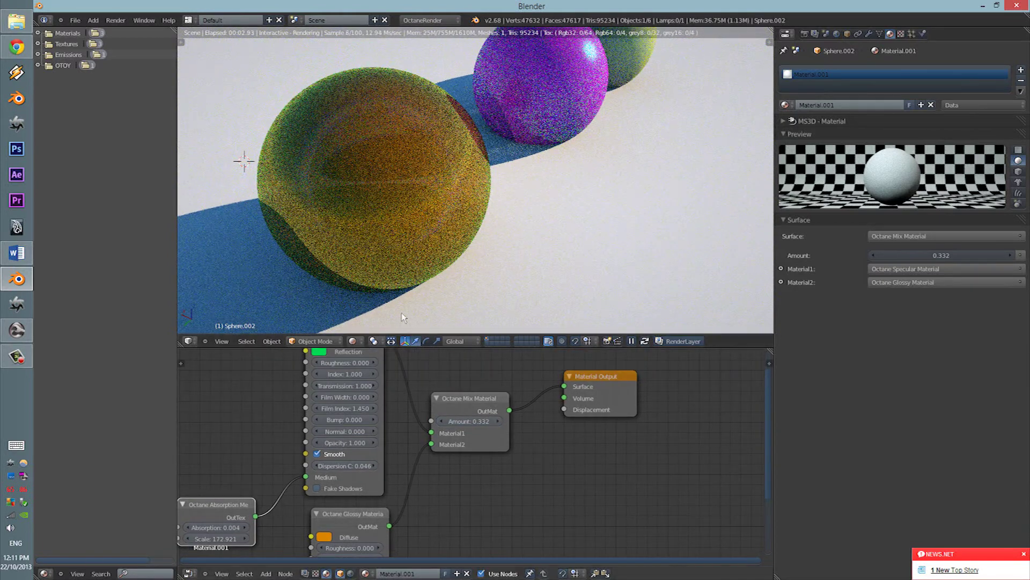
scroll(546, 414, down, 1)
middle_drag(459, 146, 424, 161)
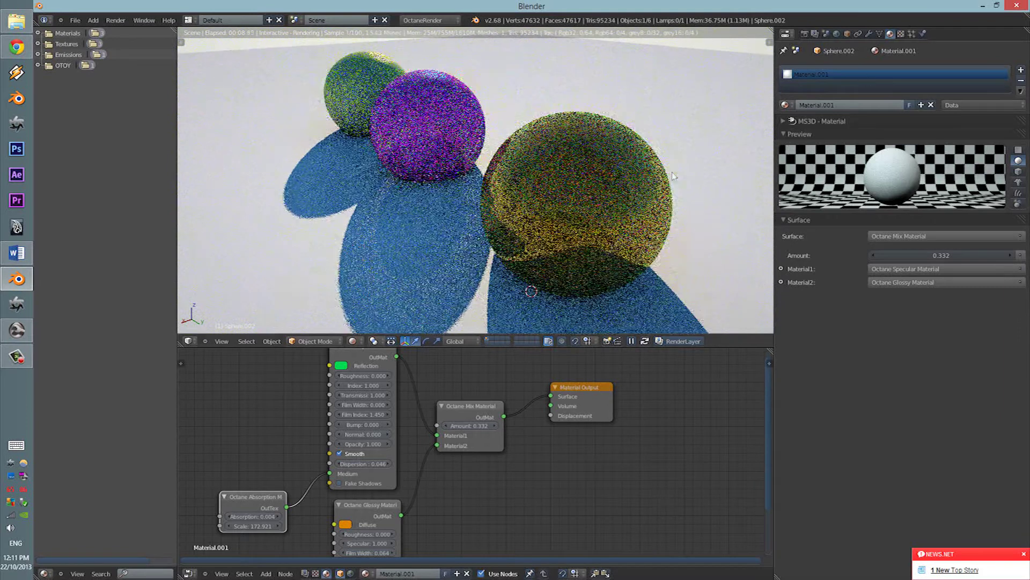
Change the Octane render kernel from Direct light to PMC.
click(805, 34)
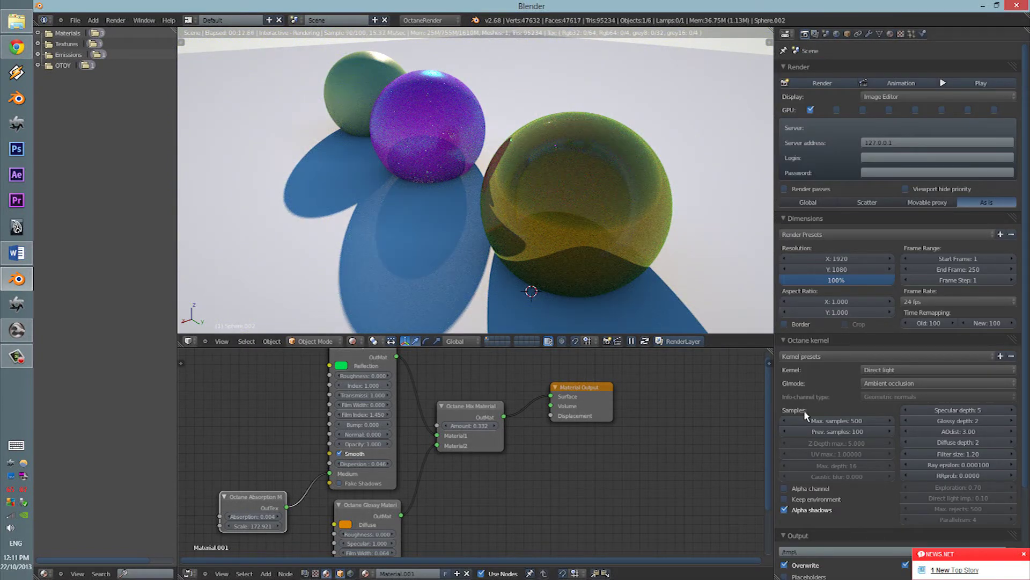
scroll(805, 408, down, 5)
click(891, 261)
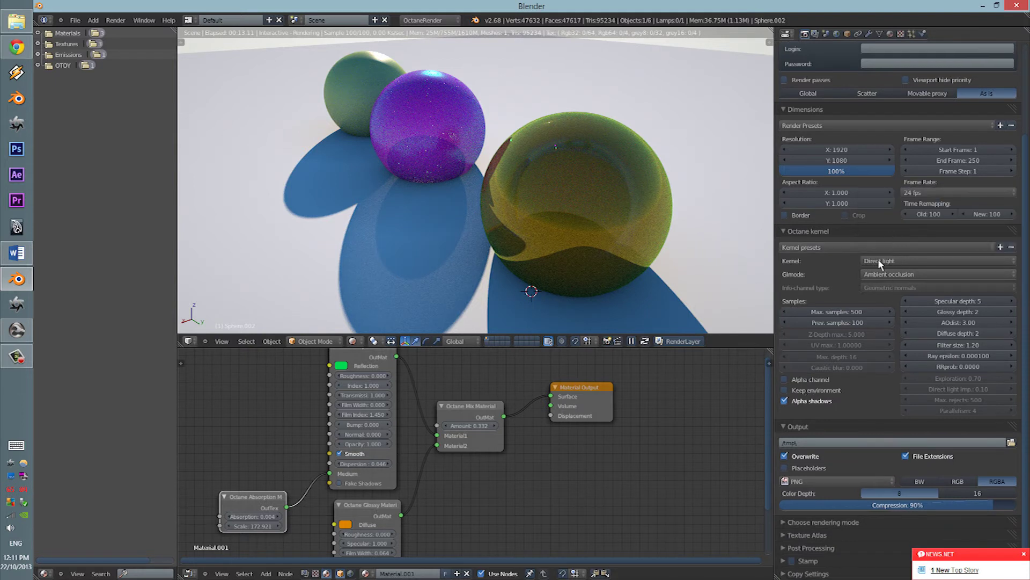
click(876, 260)
click(880, 212)
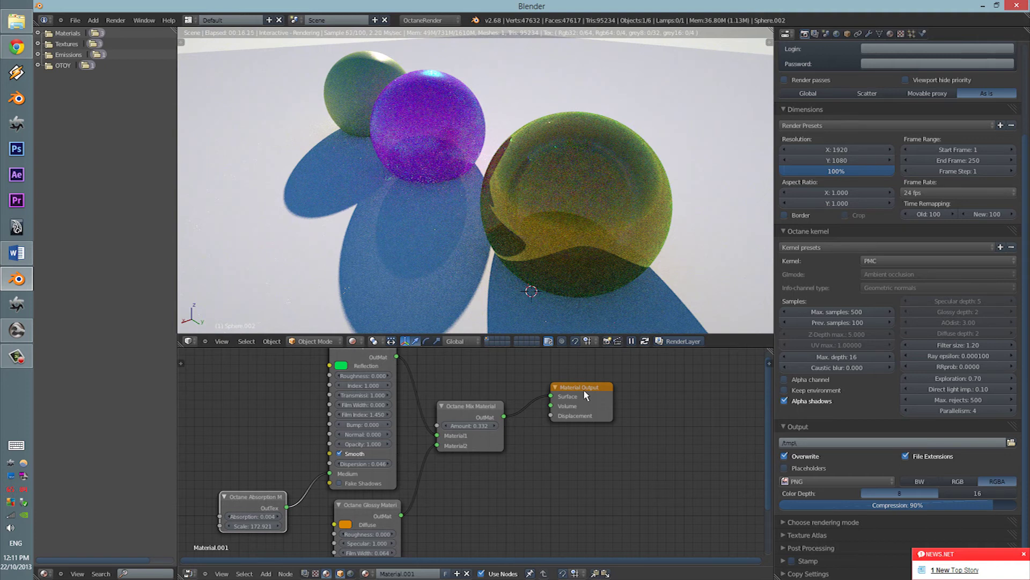
scroll(587, 460, down, 1)
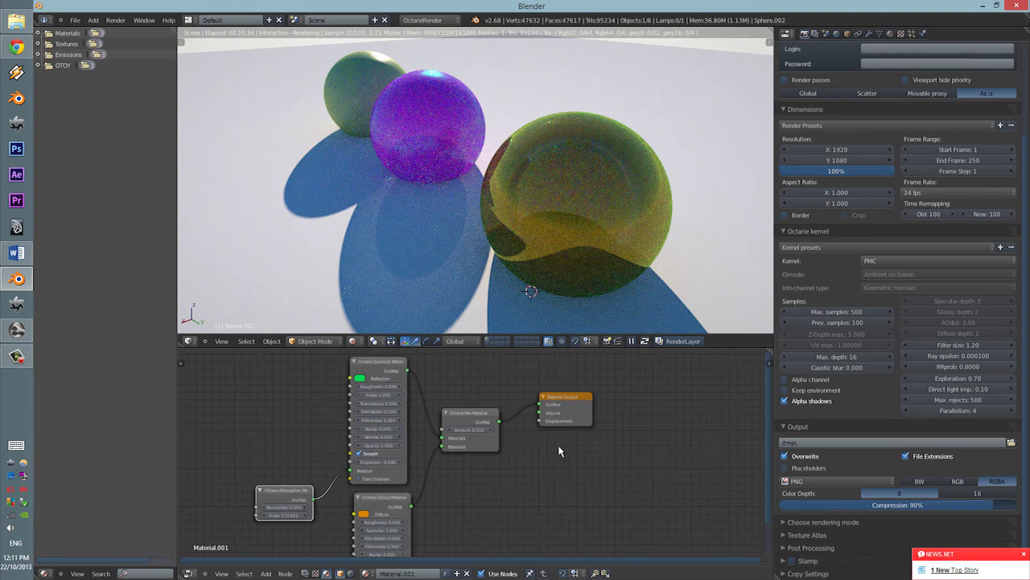
click(469, 265)
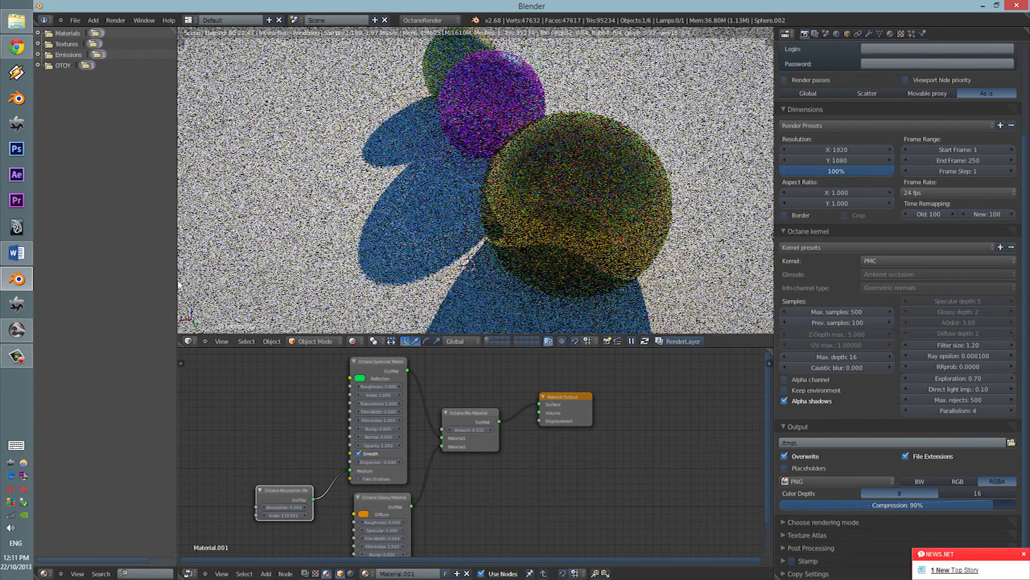
click(16, 251)
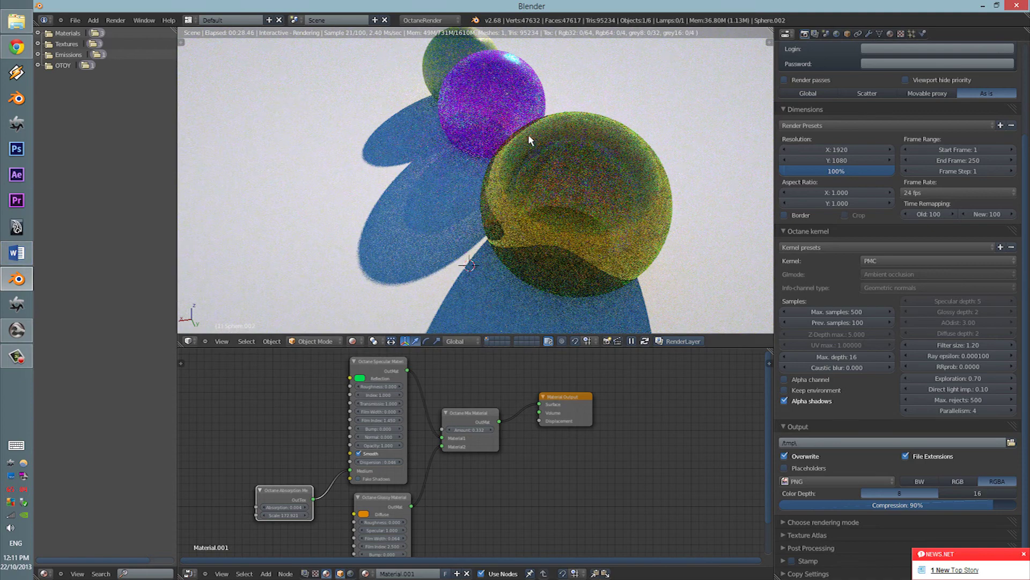
scroll(522, 140, down, 3)
middle_drag(522, 141, 482, 194)
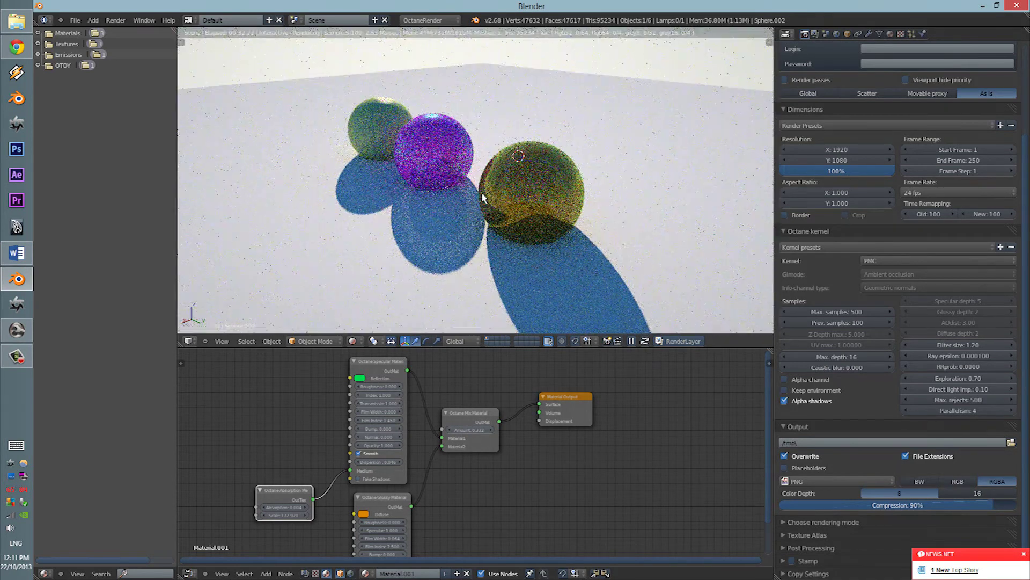